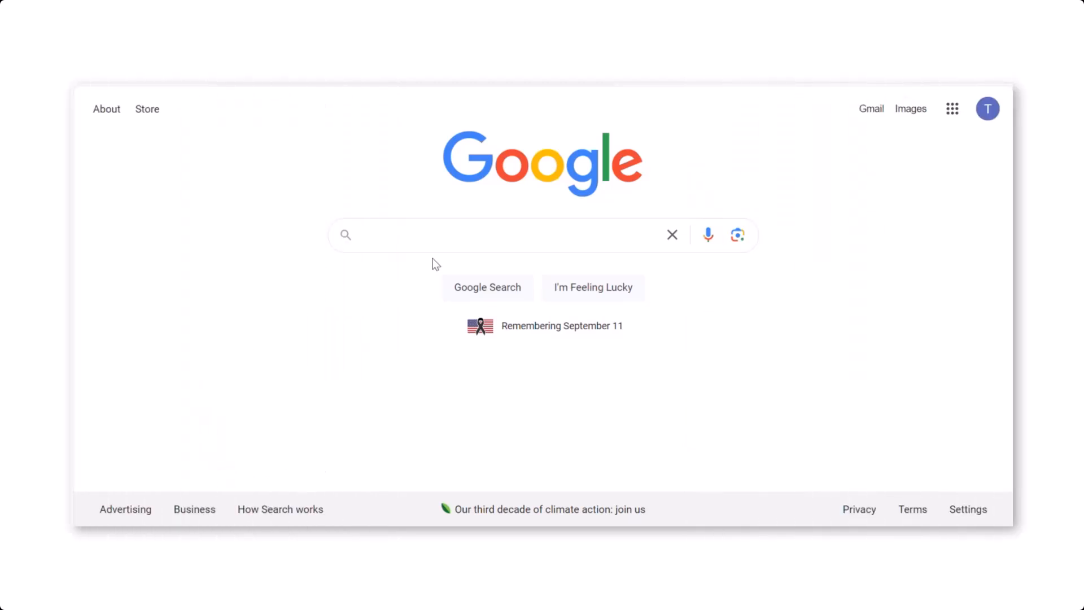
Step: Search Google for "elavon payments woocommerce" and open the Elavon Payments listing on the WooCommerce Marketplace
click(395, 242)
text(e)
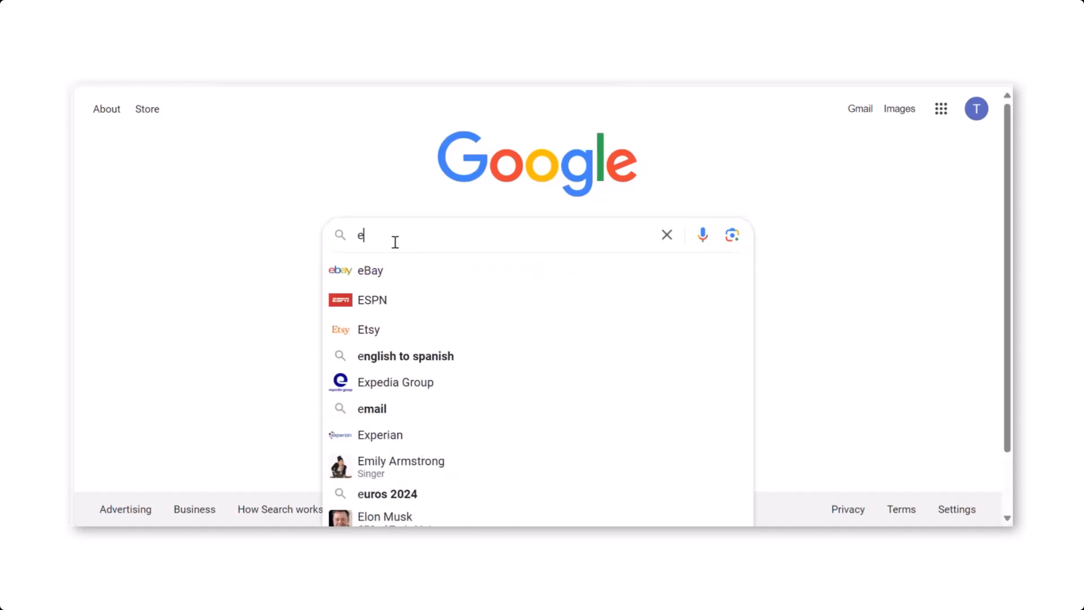
text(lavon payments)
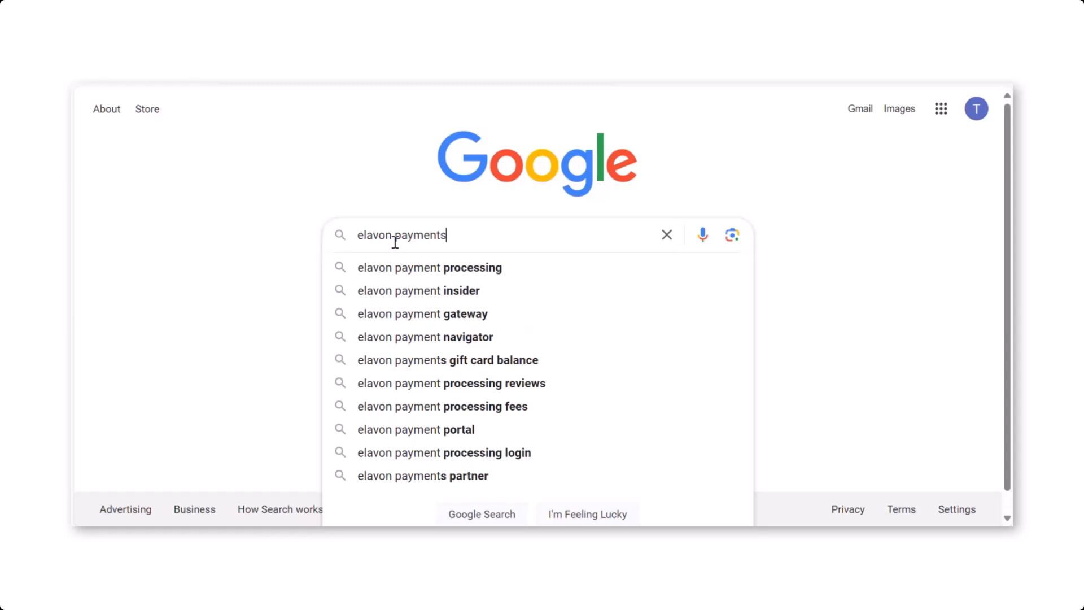
text( woocommerce)
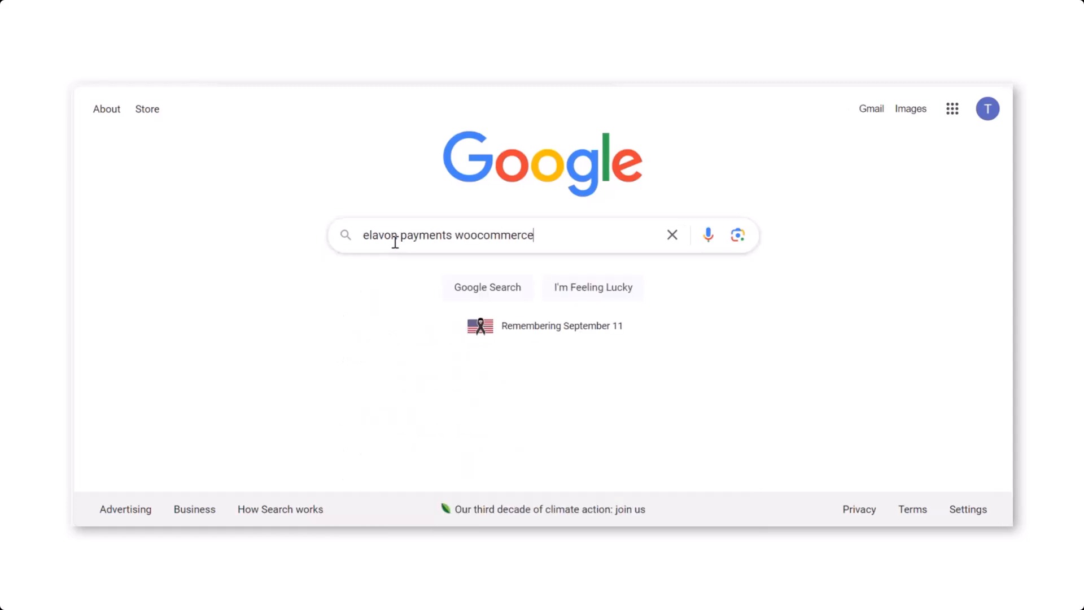
key(Return)
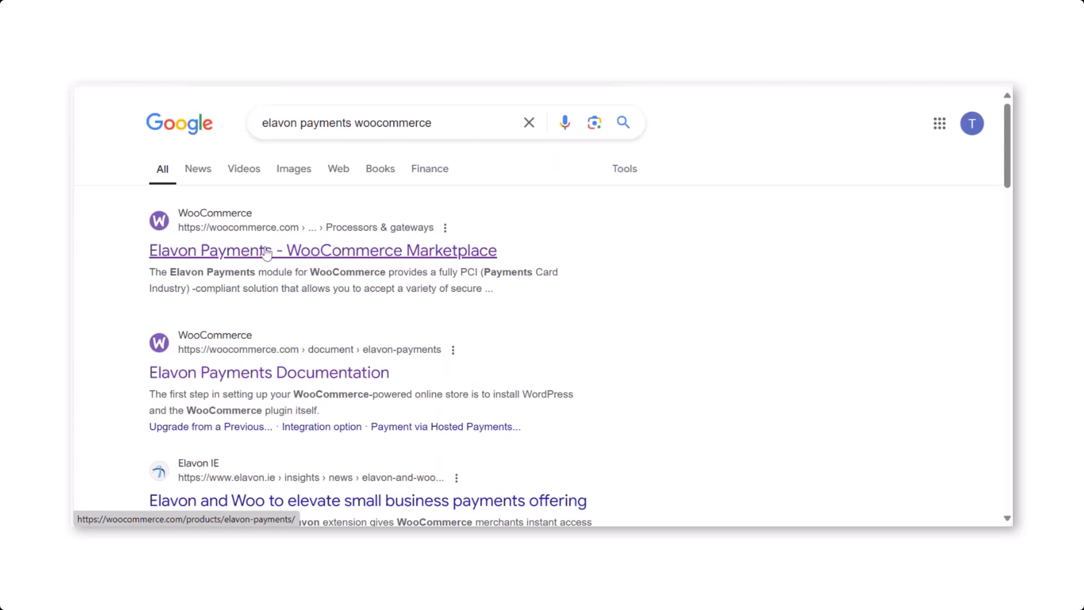
click(349, 252)
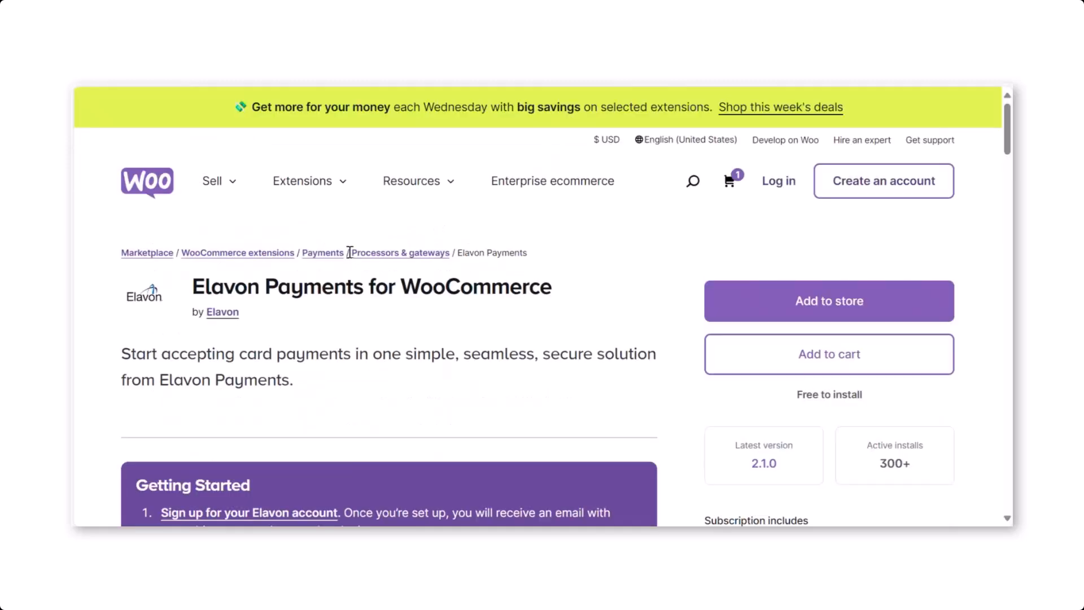
Step: Review the Getting Started instructions on the Elavon Payments listing, including the account sign-up and documentation references
drag(1005, 133, 1004, 156)
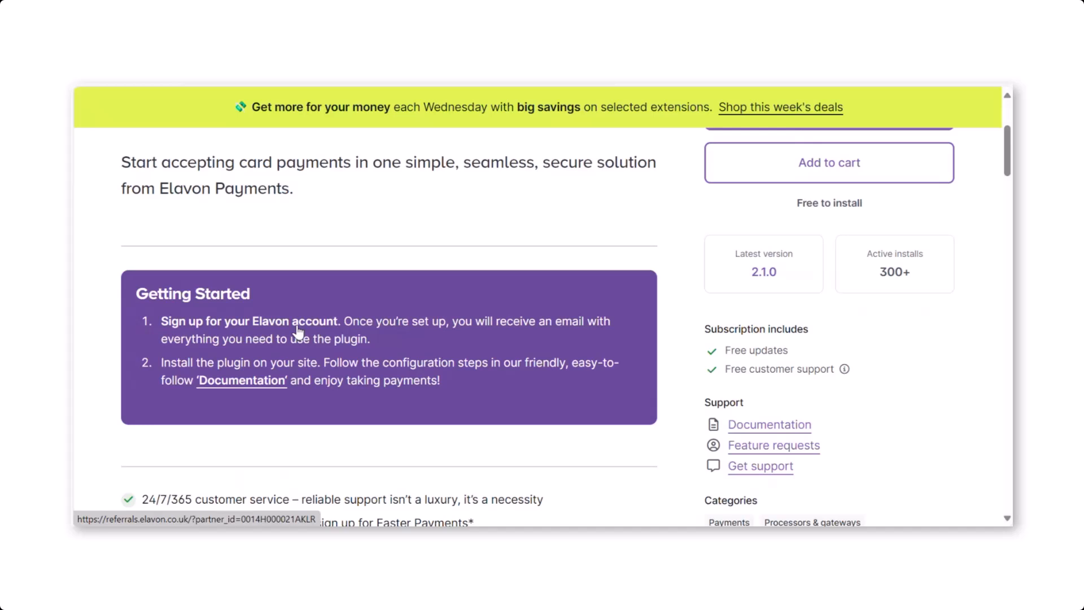
click(233, 389)
mouse_move(1011, 165)
mouse_down()
mouse_move(994, 323)
mouse_move(987, 276)
mouse_move(1003, 148)
mouse_up()
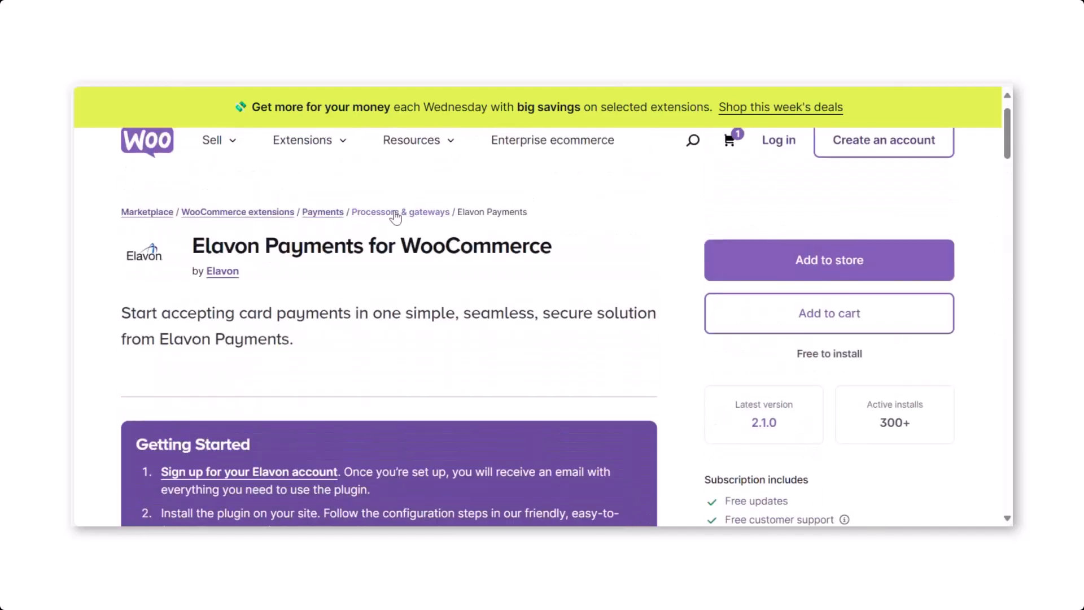
Step: Open the Elavon Payments listing through the Processors & gateways category and add the extension to the store
click(396, 213)
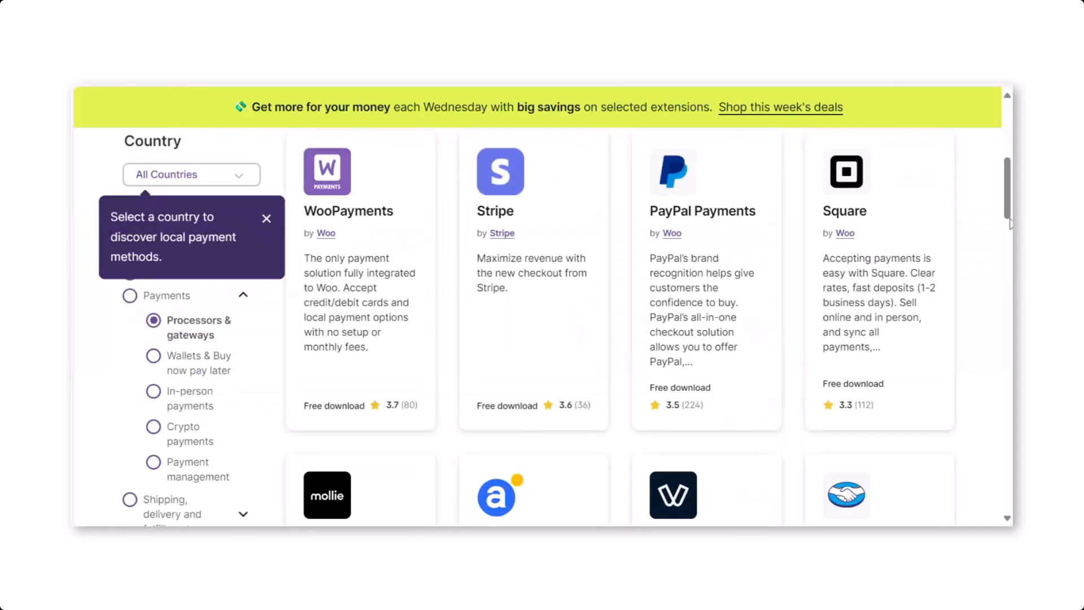
drag(1009, 223, 1004, 296)
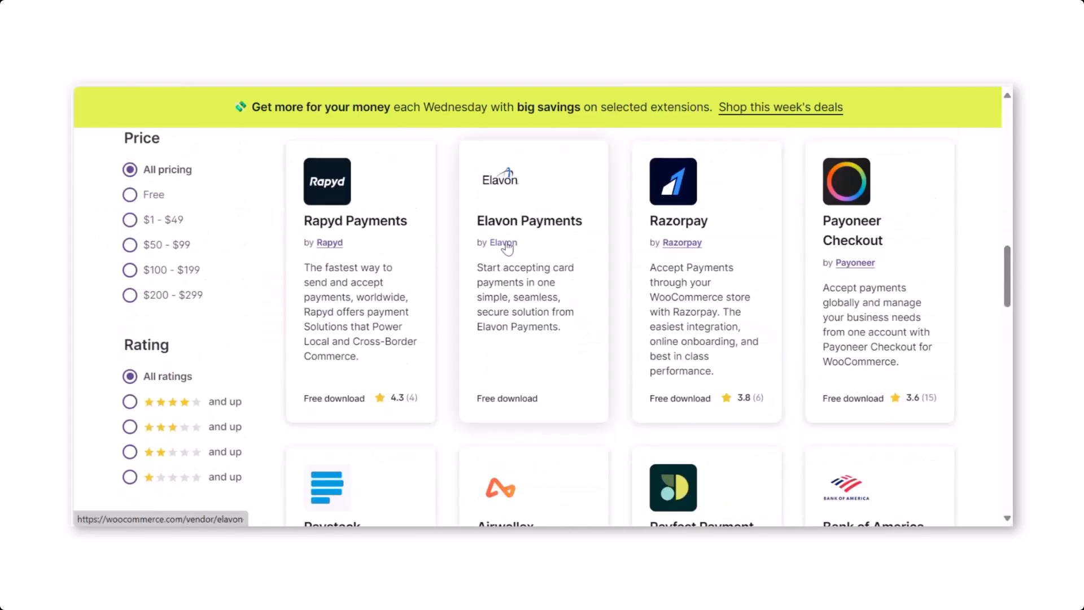
click(509, 333)
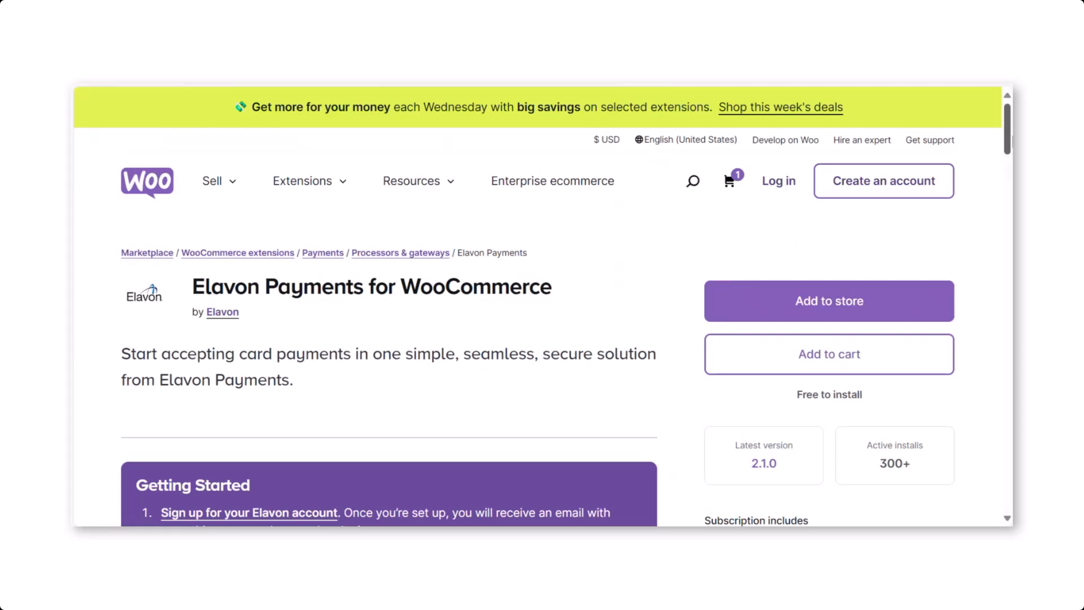
drag(1011, 138, 1010, 153)
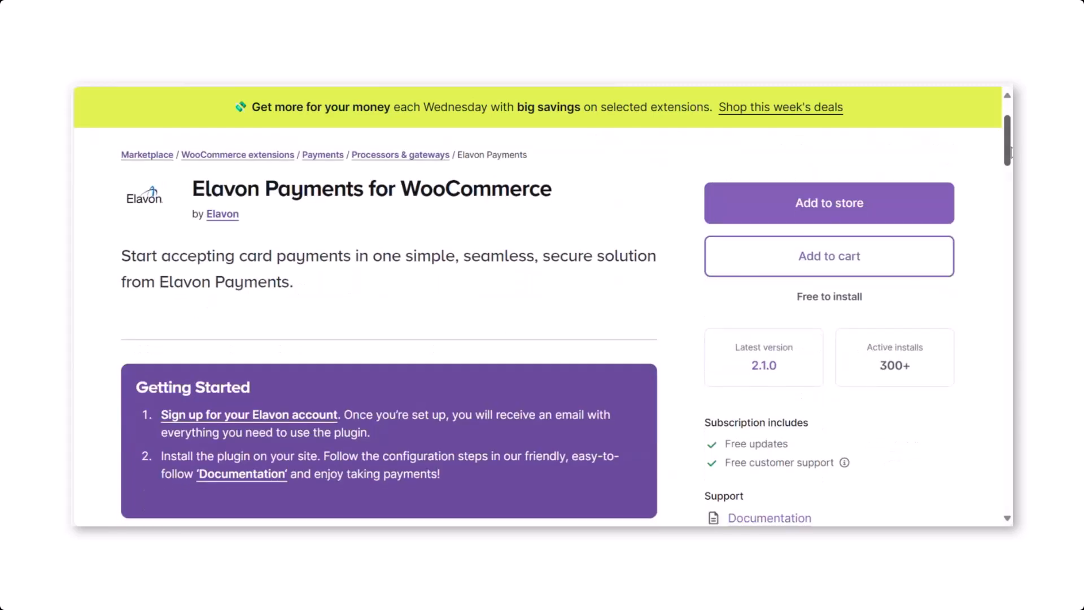
click(836, 209)
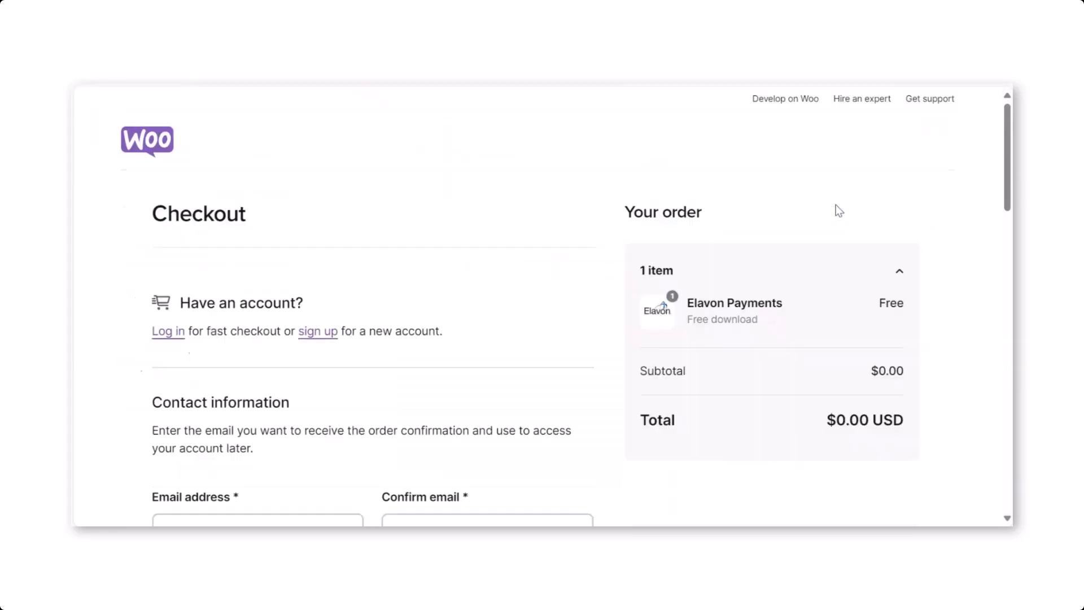
Step: Fill in the street address in the checkout form's billing details
drag(1006, 175, 970, 346)
click(583, 272)
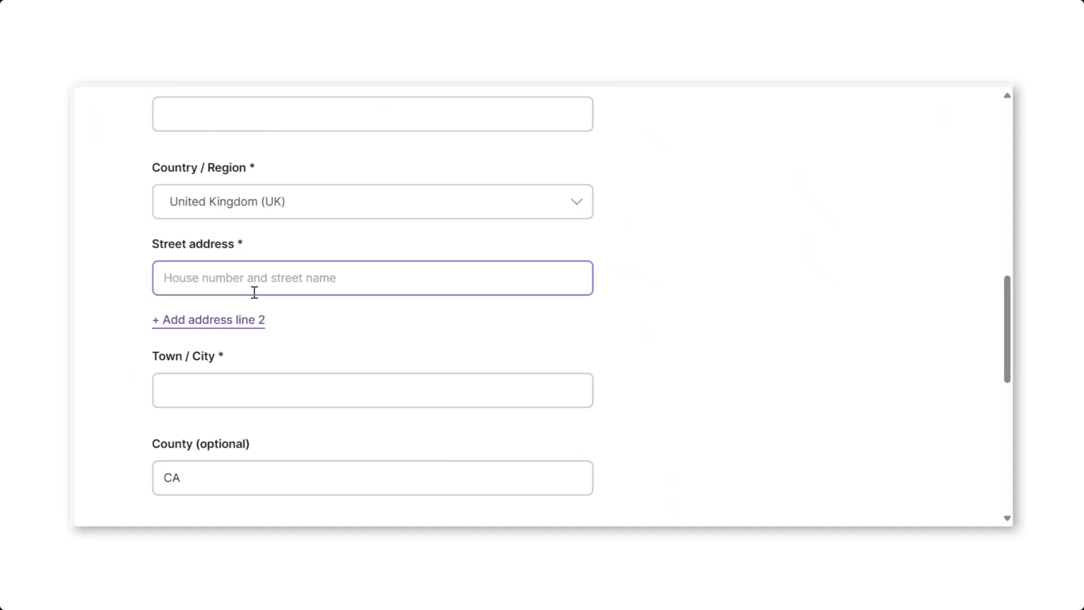
mouse_move(241, 248)
click(231, 274)
text(125 Ol)
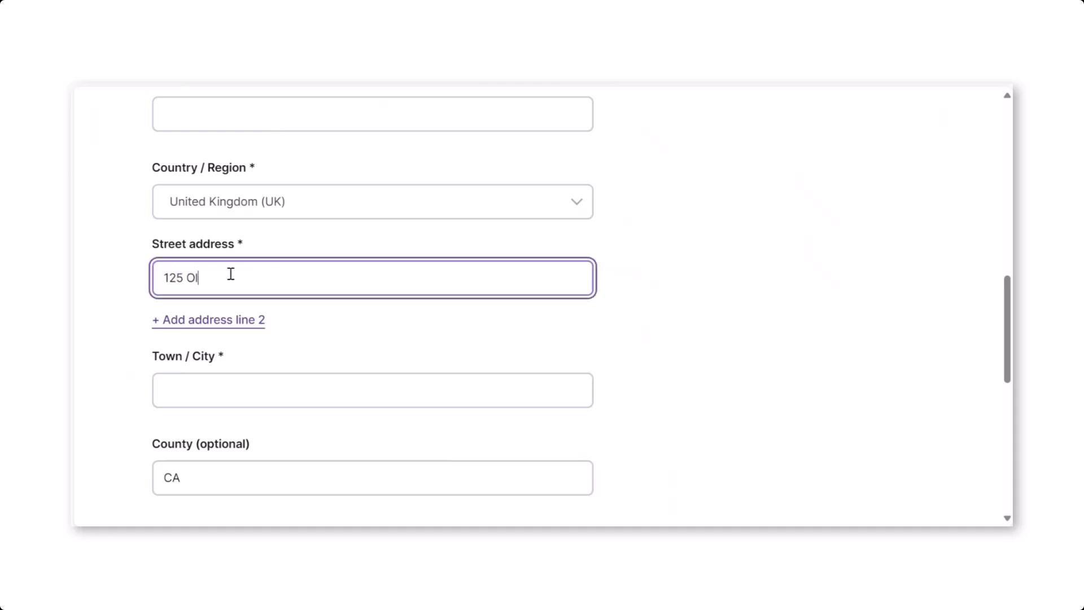
text(d Broad Street)
Step: Enter the town or city in the checkout form and clear the optional county field
key(Tab)
key(Tab)
text(L)
key(BackSpace)
text(London)
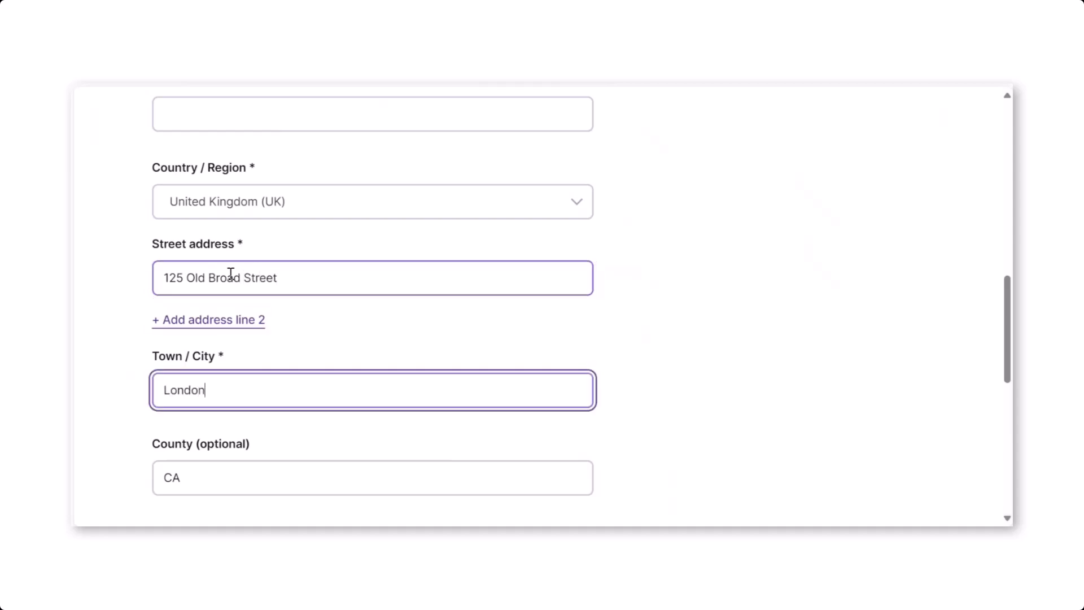
key(Tab)
key(BackSpace)
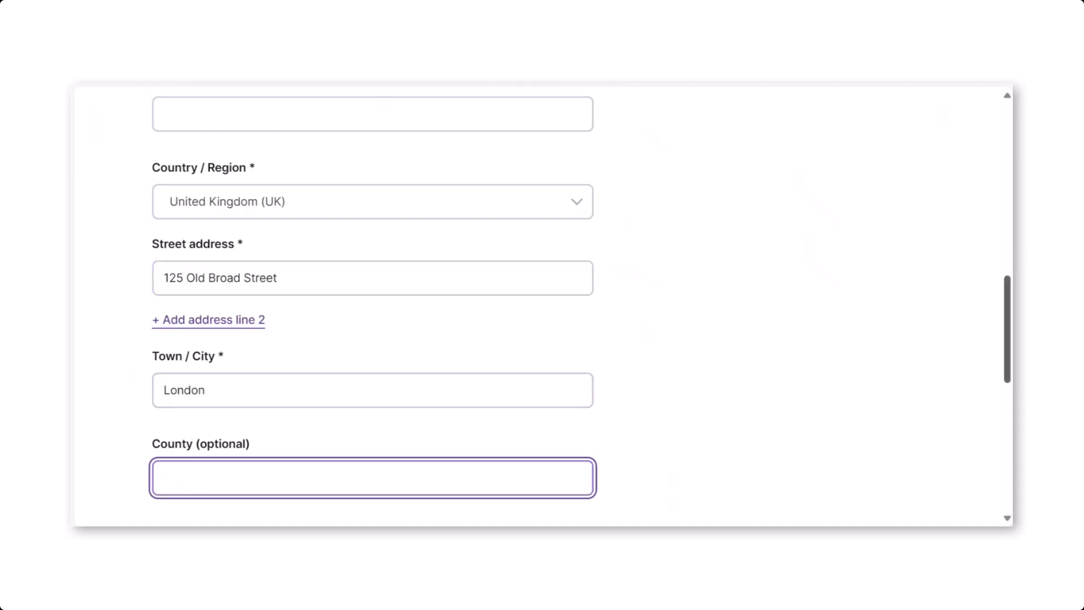
Step: Copy the postcode from the Bing result for Elavon's London office and paste it into the checkout's postcode field
scroll(1006, 389, down, 3)
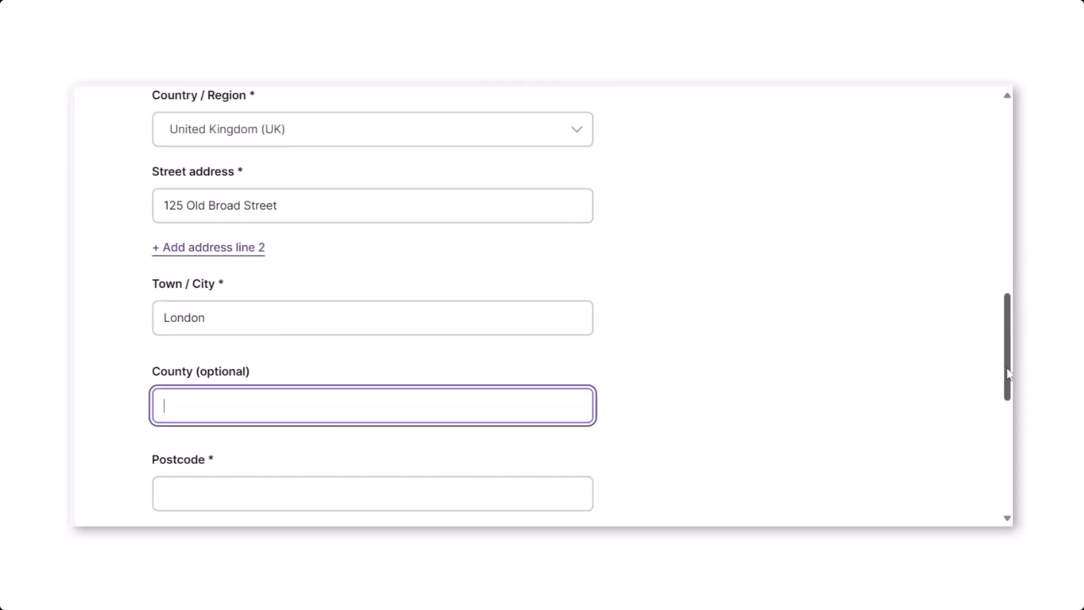
scroll(1006, 395, down, 1)
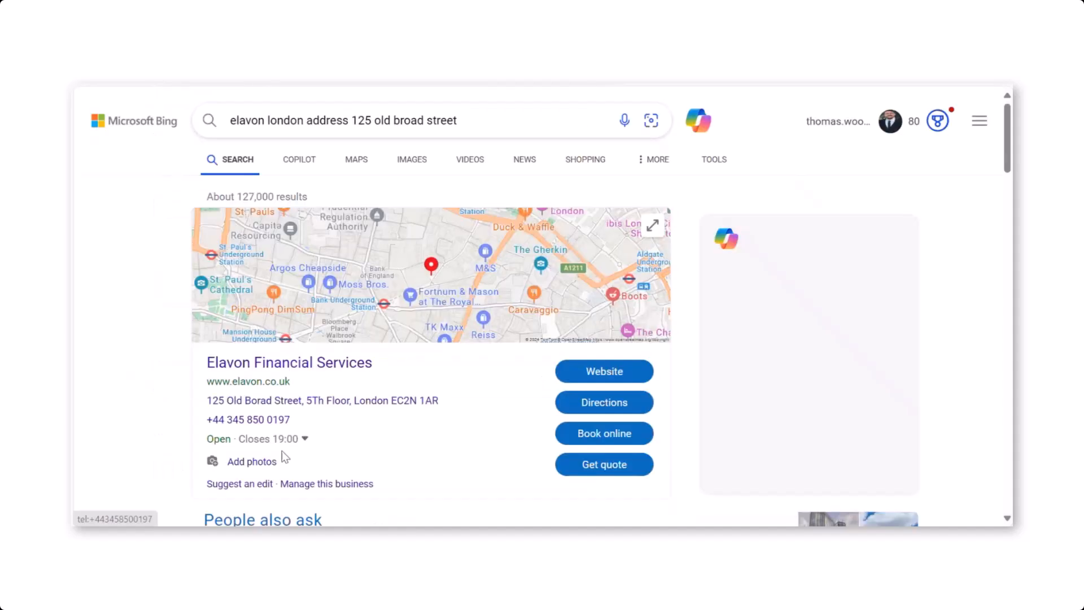
drag(452, 401, 392, 402)
key(ctrl+c)
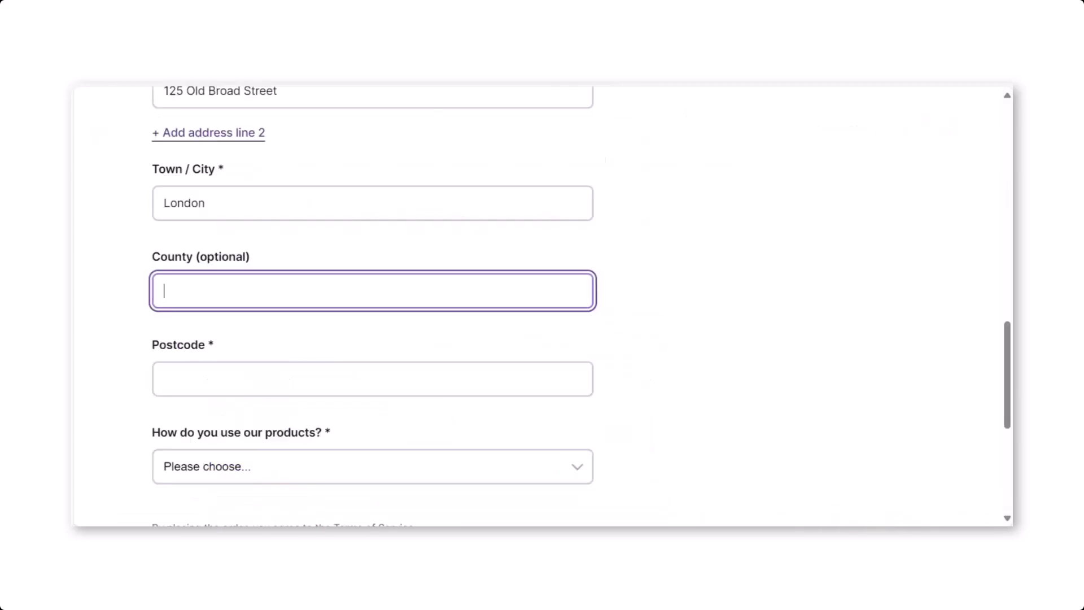
click(280, 375)
key(ctrl+v)
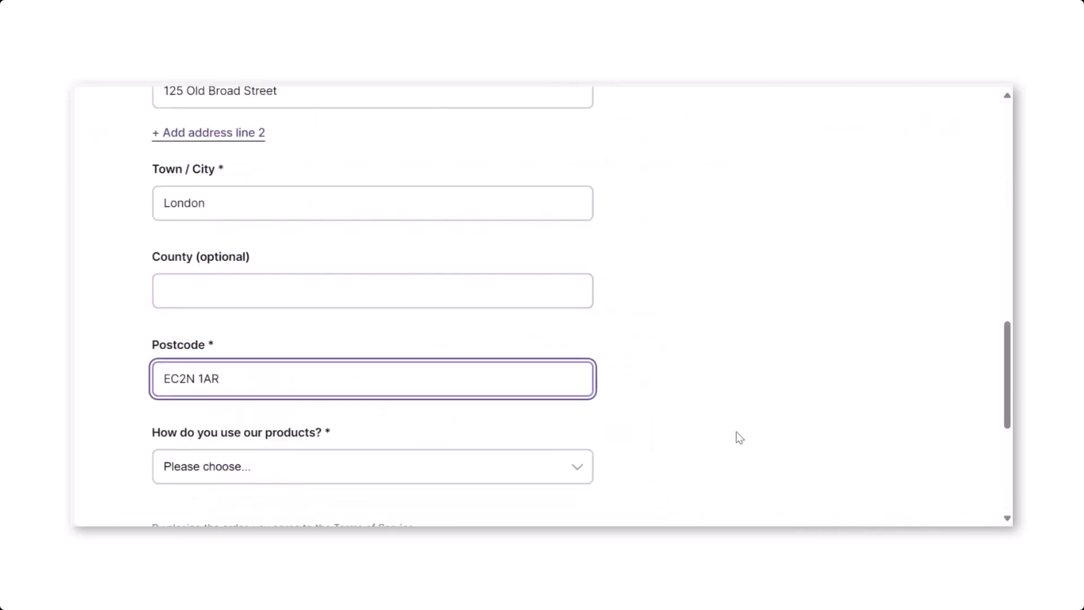
Step: Choose Store Owner as the way the products are used and place the free order
scroll(476, 283, down, 3)
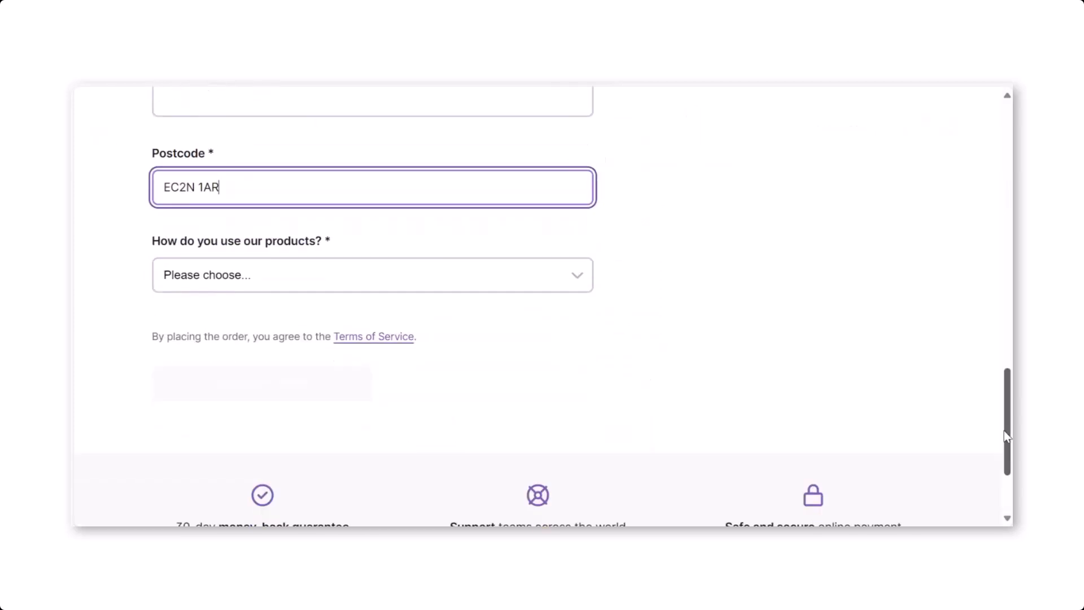
click(477, 284)
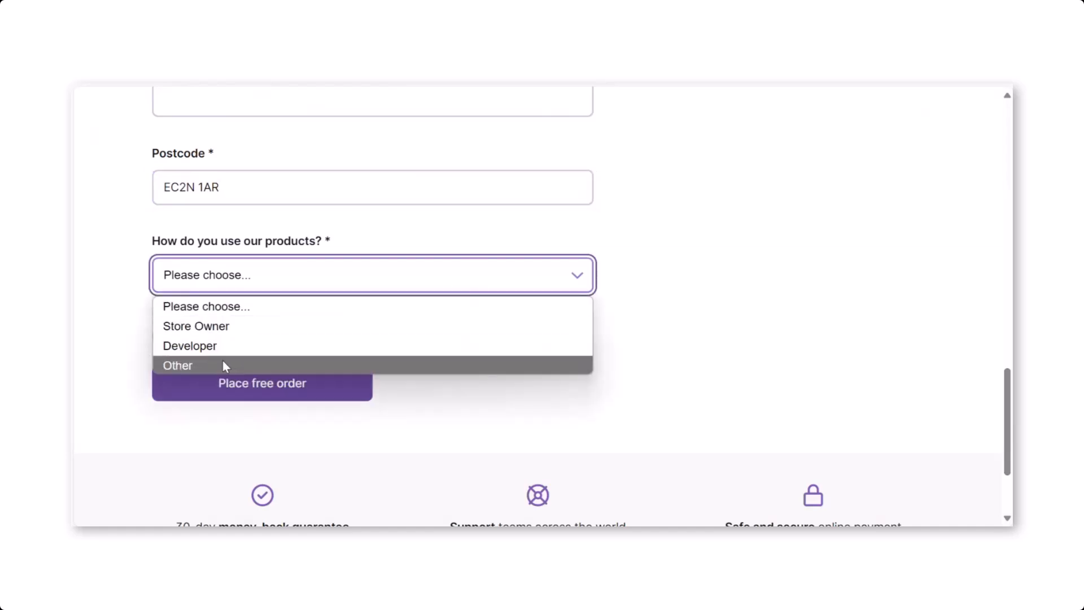
click(234, 327)
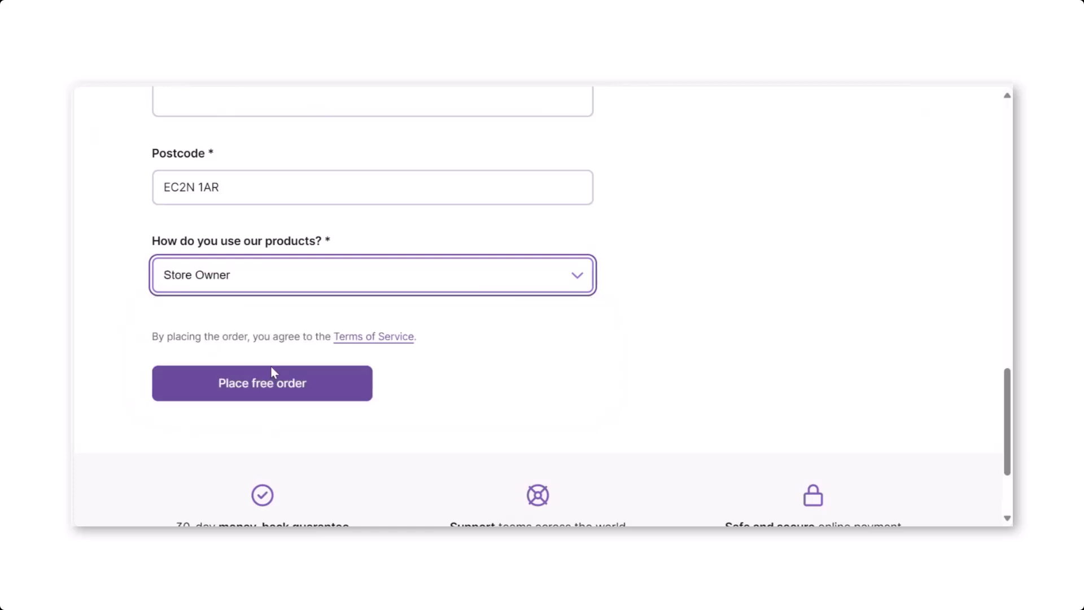
click(266, 394)
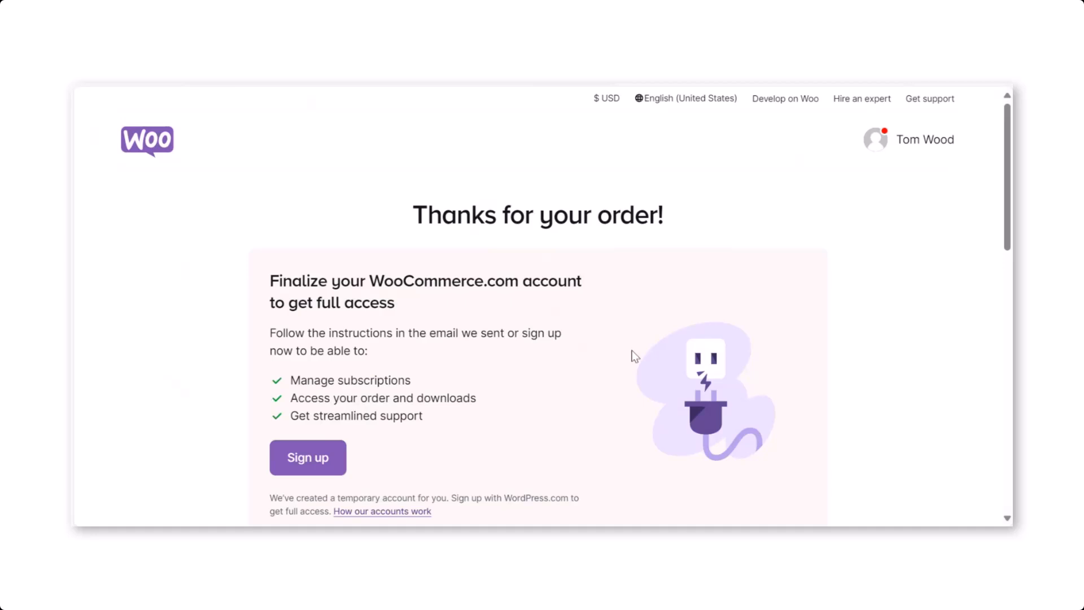
Step: Look through the order confirmation page, switch to Outlook and open Woo's order completion email in its own window
drag(1007, 232, 1007, 251)
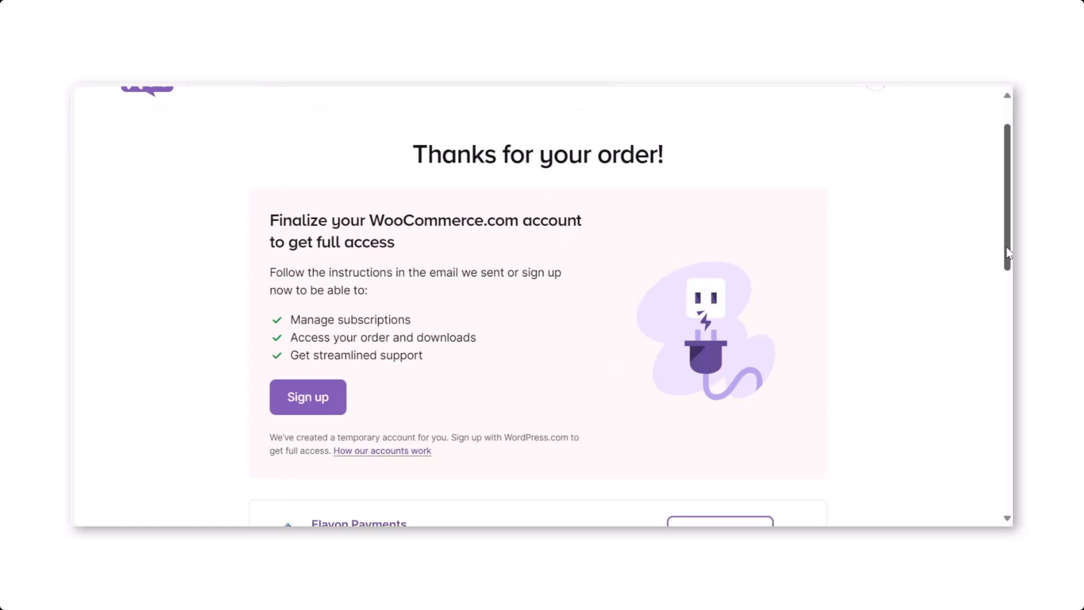
drag(1007, 252, 996, 308)
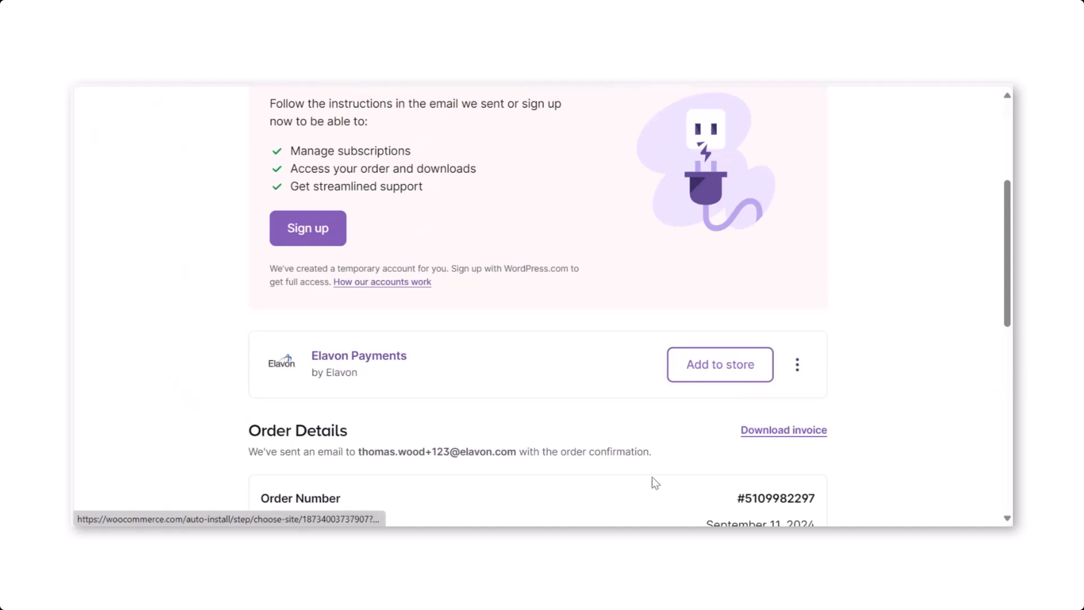
mouse_move(612, 540)
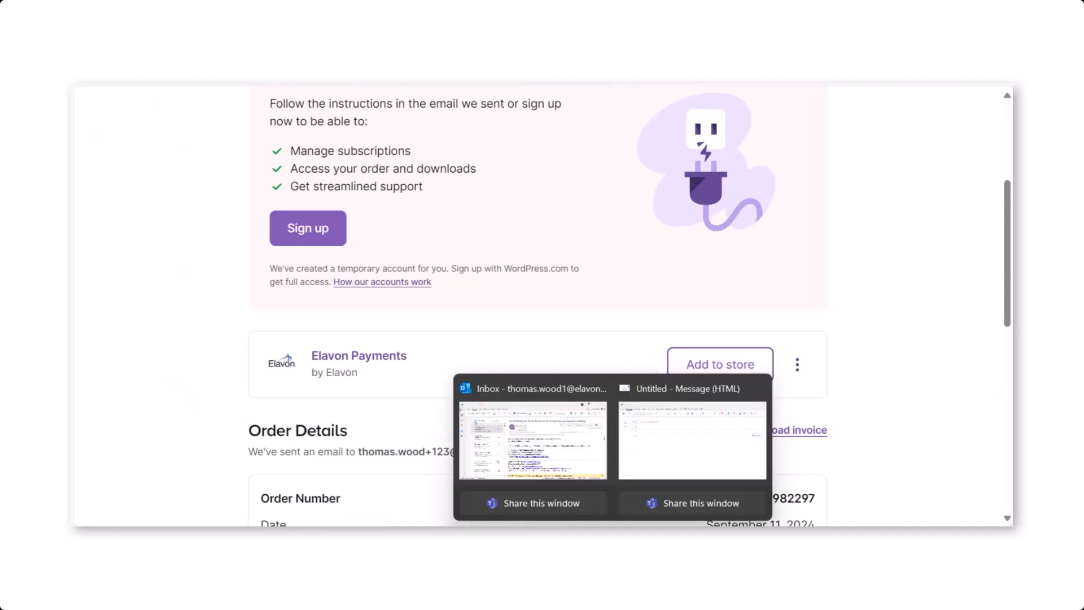
click(520, 444)
click(263, 218)
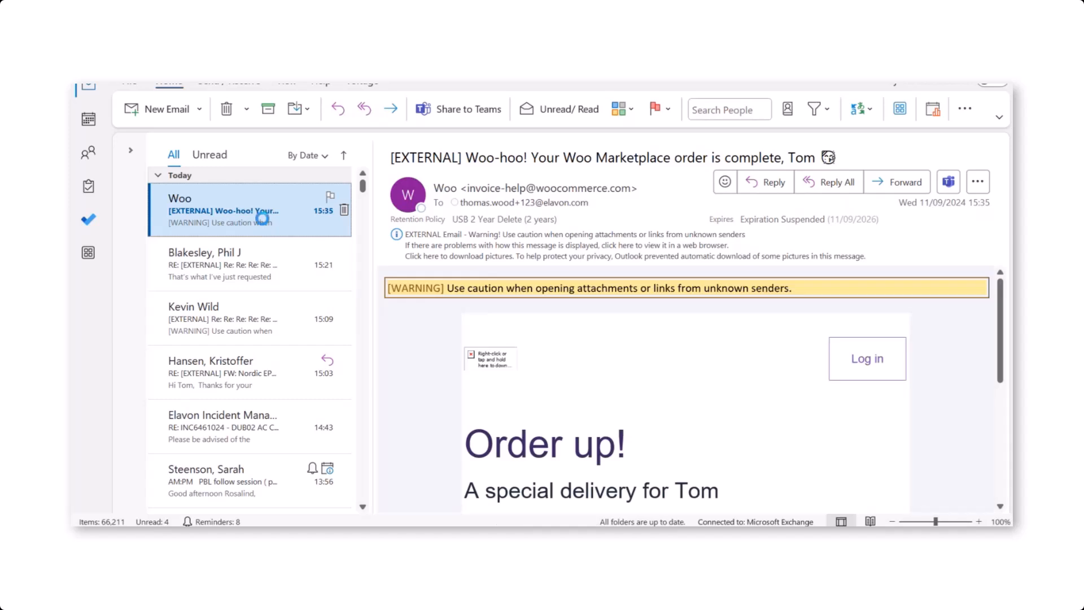
double_click(262, 218)
Step: Download the pictures in the order email and review its Next steps section
click(359, 241)
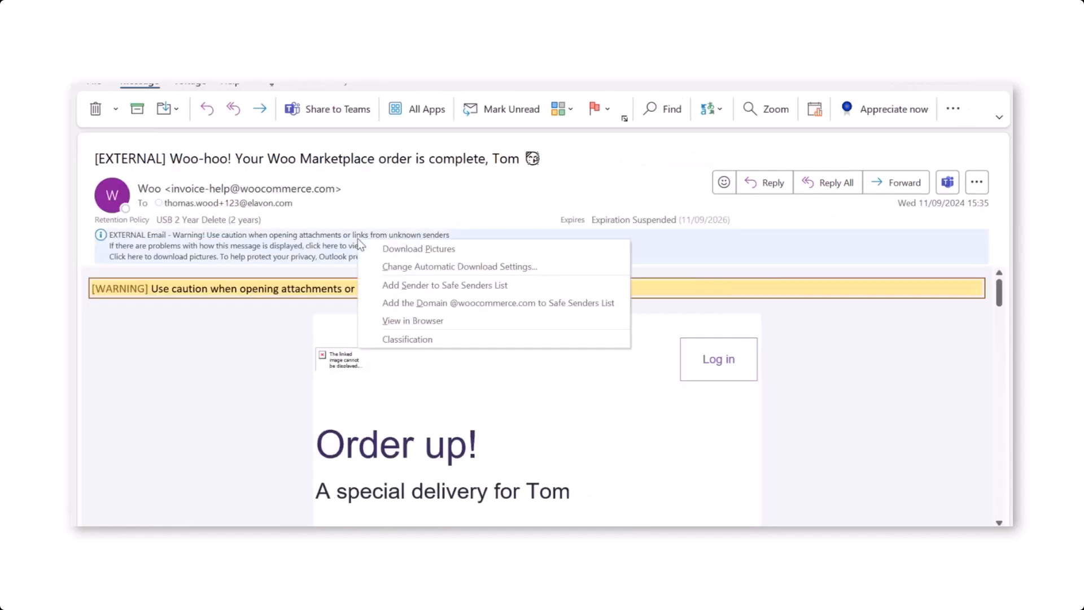
click(402, 249)
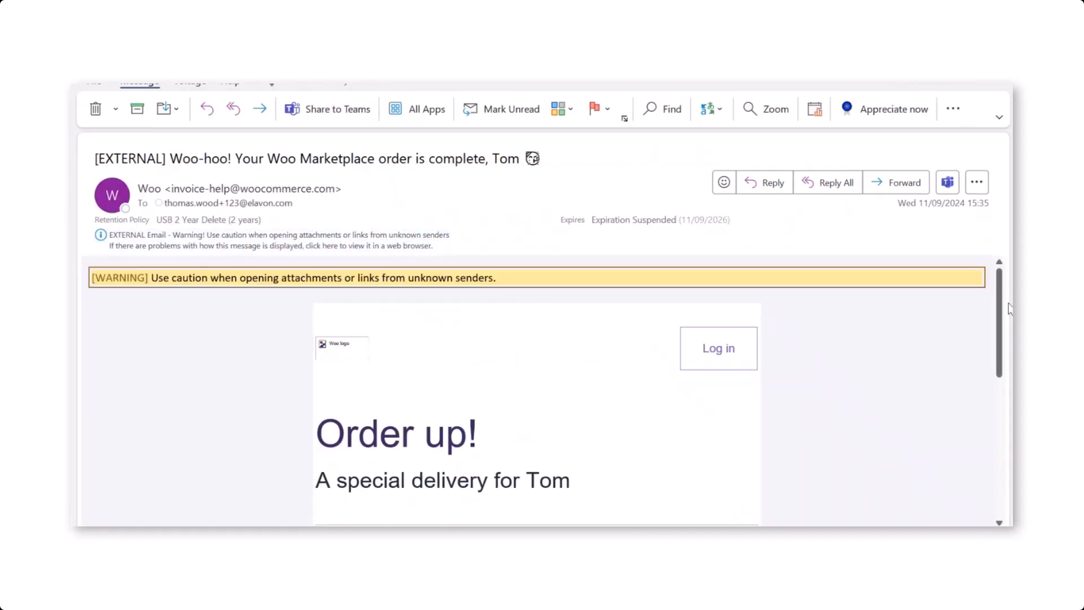
drag(1000, 299, 1003, 420)
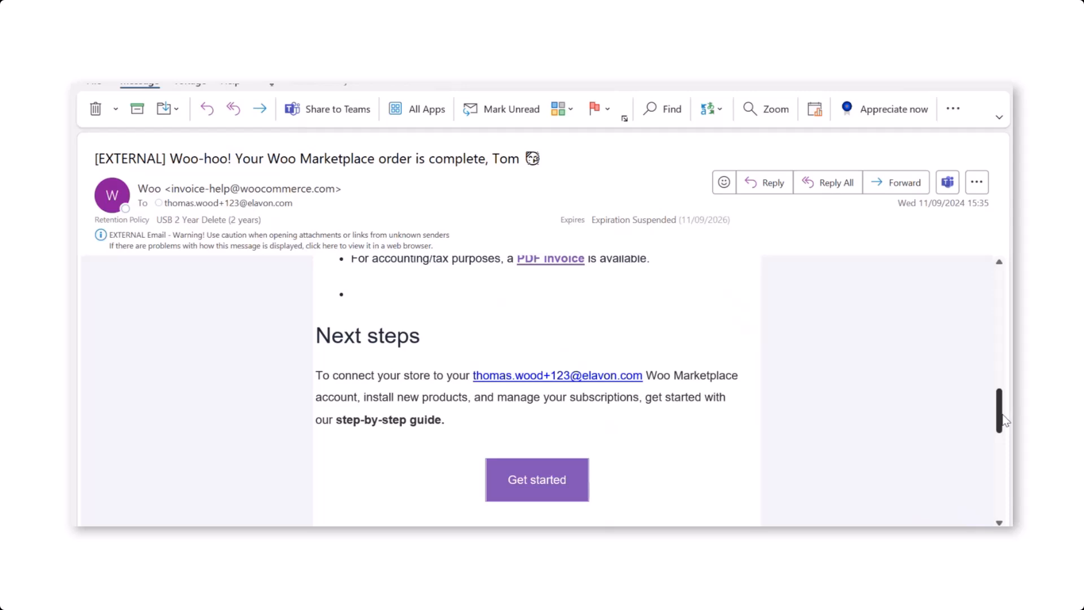
drag(1004, 421, 1013, 380)
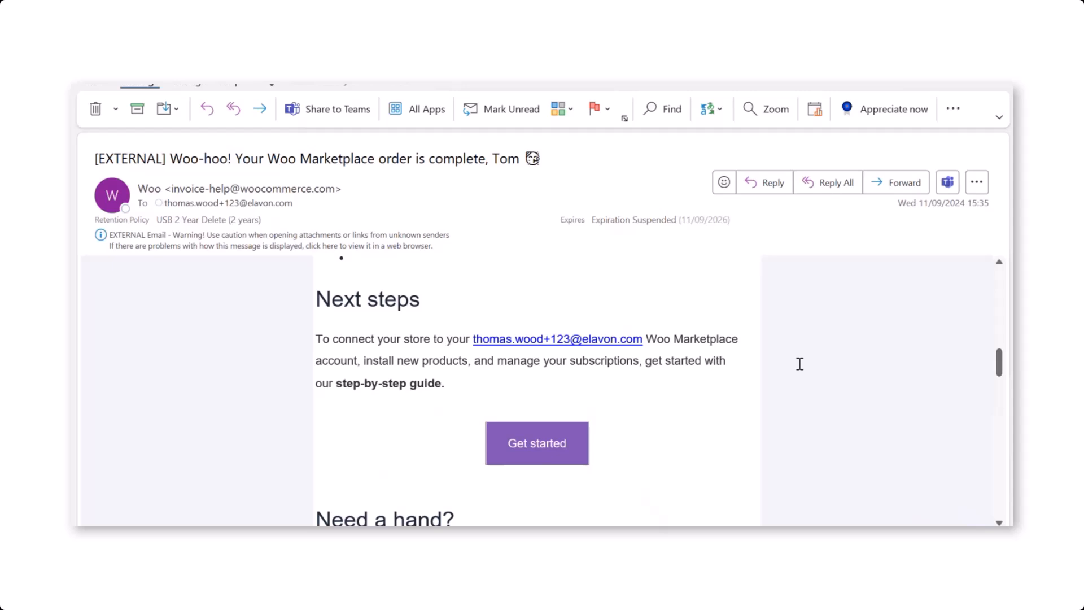
mouse_move(579, 541)
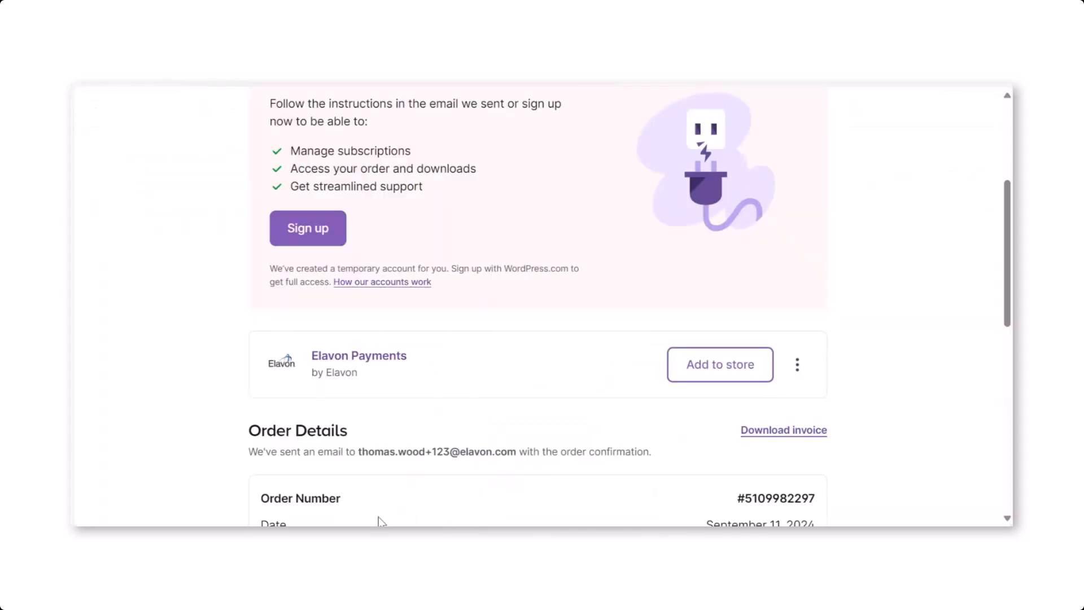
click(709, 367)
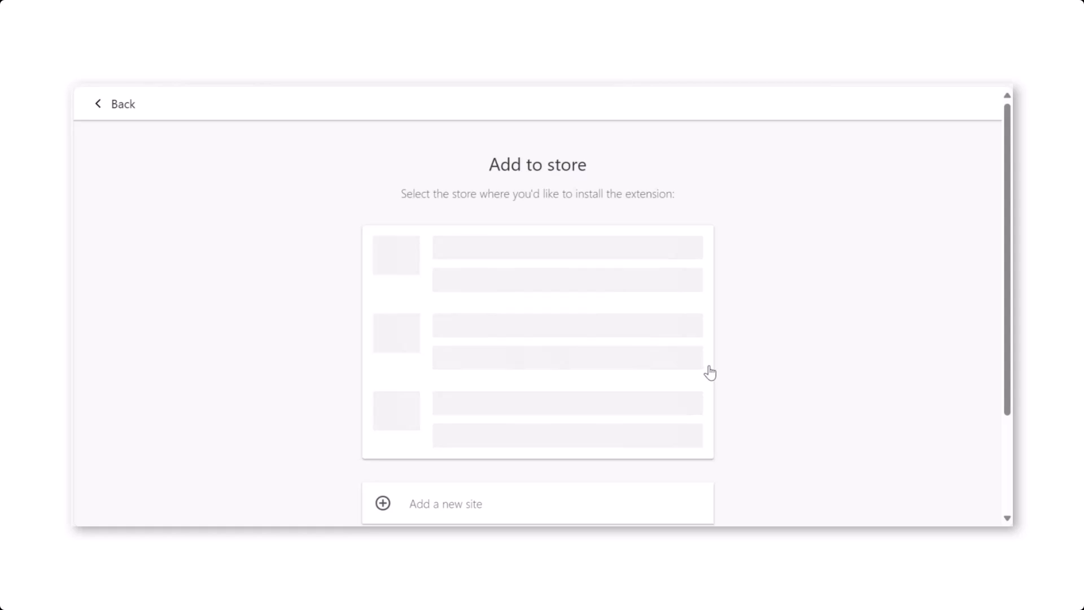
click(489, 288)
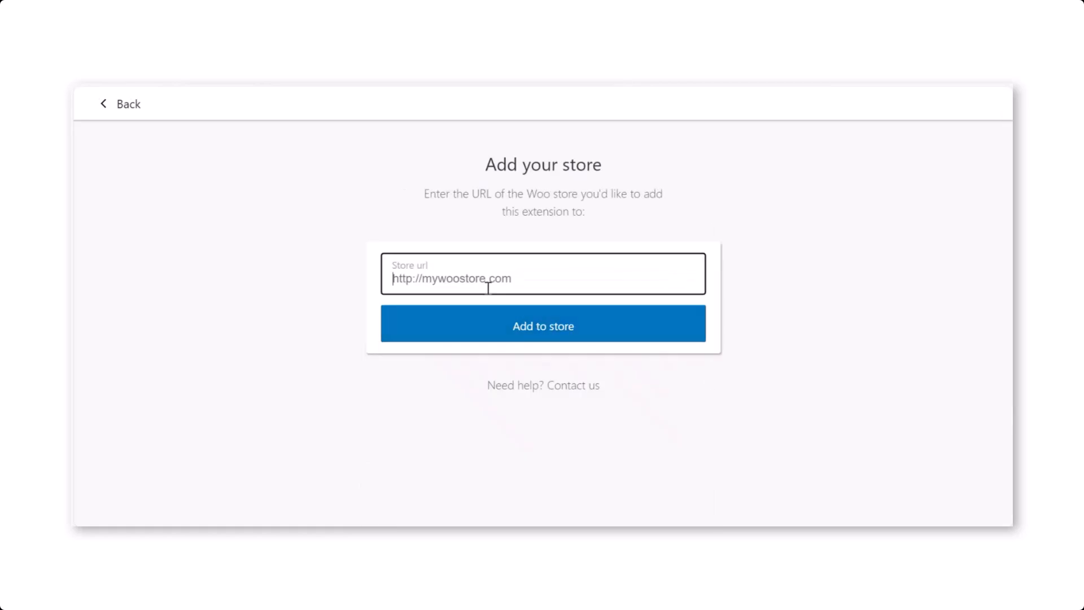
text(https://www.mycoresuppl)
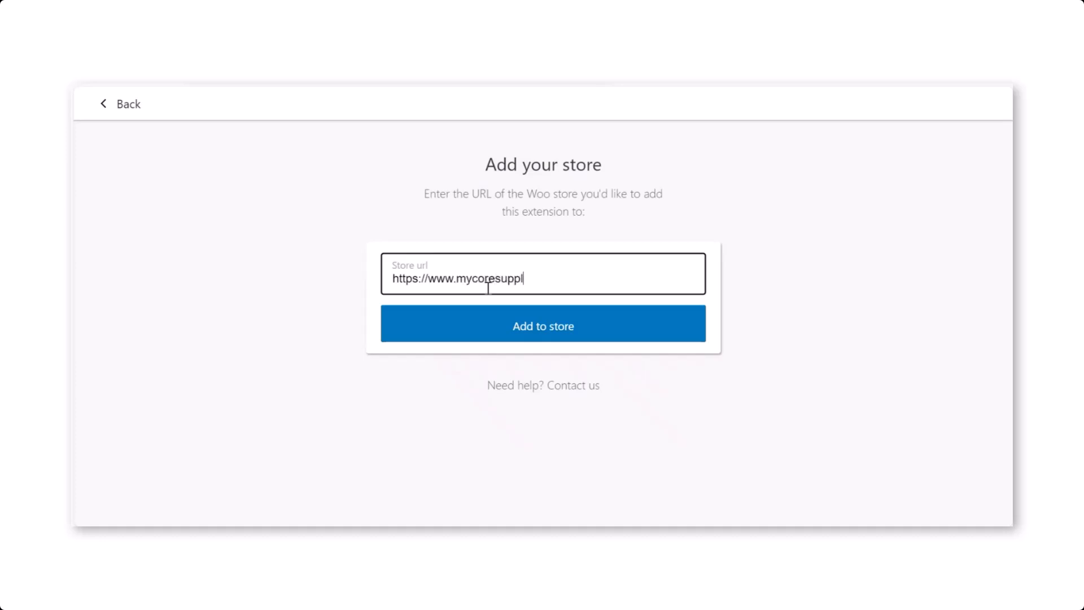
text(ements.ie)
click(529, 326)
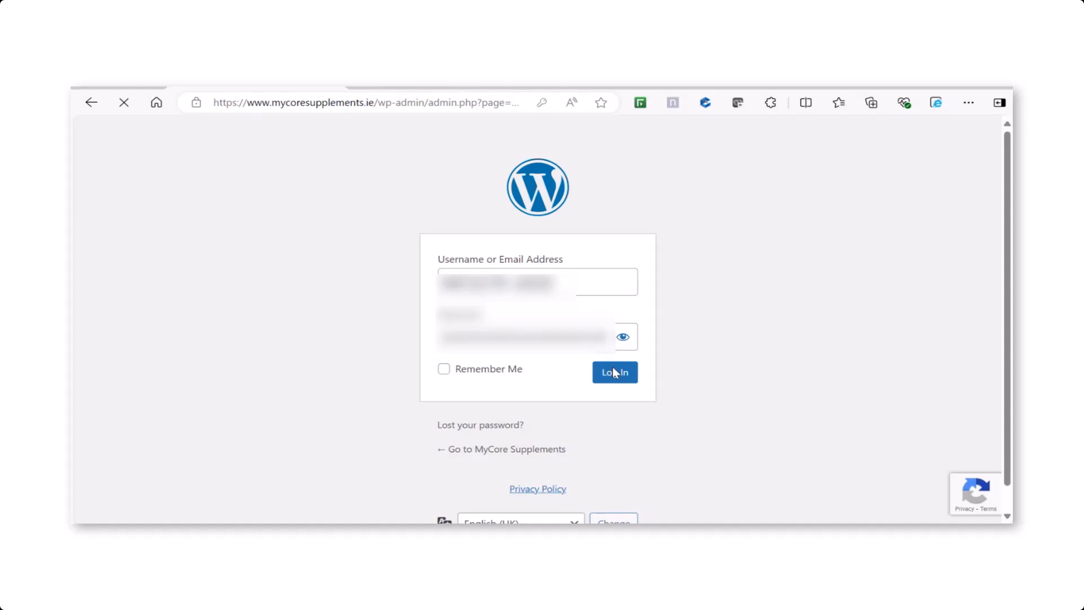
Step: Log in to the store's WordPress admin, declining to save the password, and connect the Elavon Payments subscription
click(614, 372)
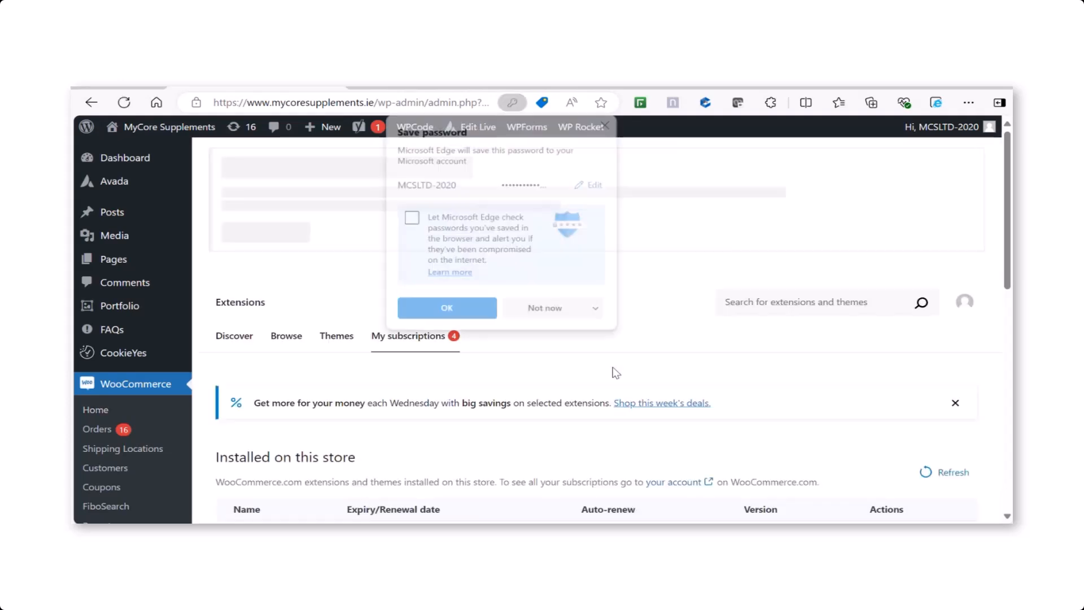
click(607, 123)
drag(1010, 195, 1012, 251)
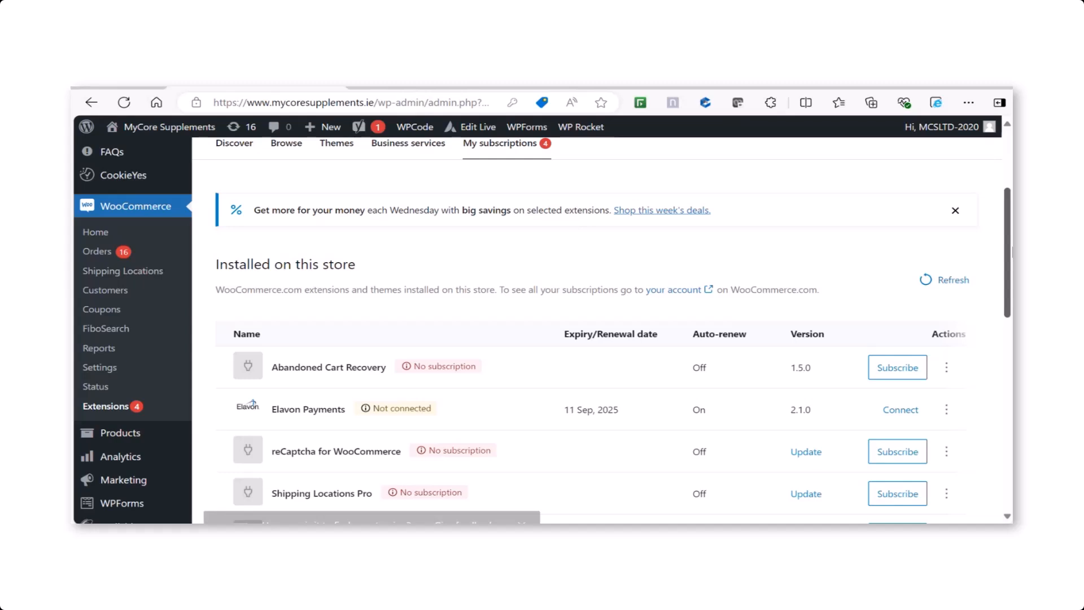
drag(1011, 251, 1010, 276)
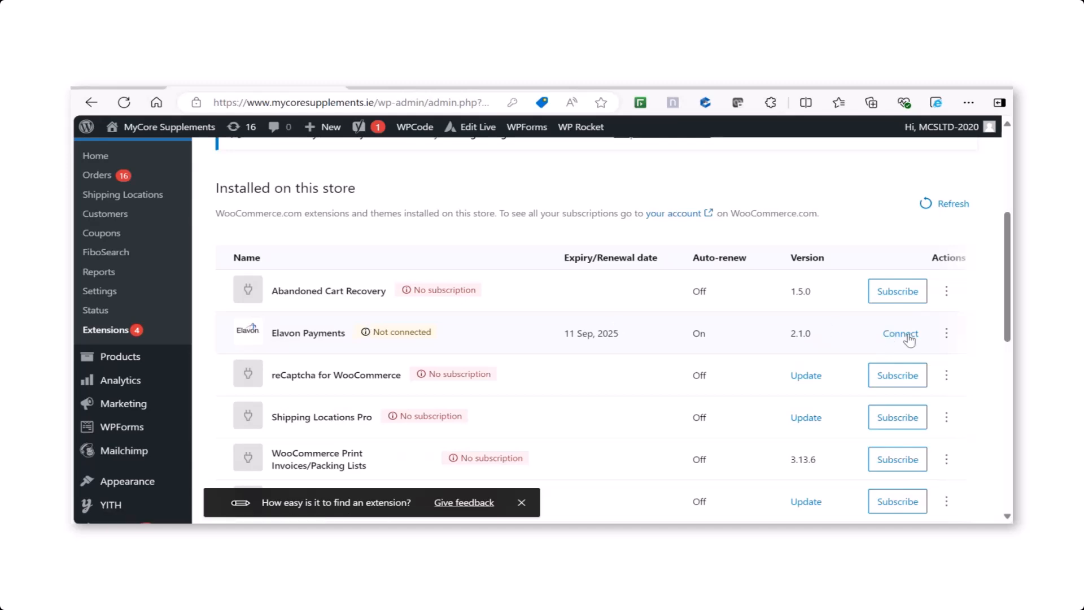
click(907, 334)
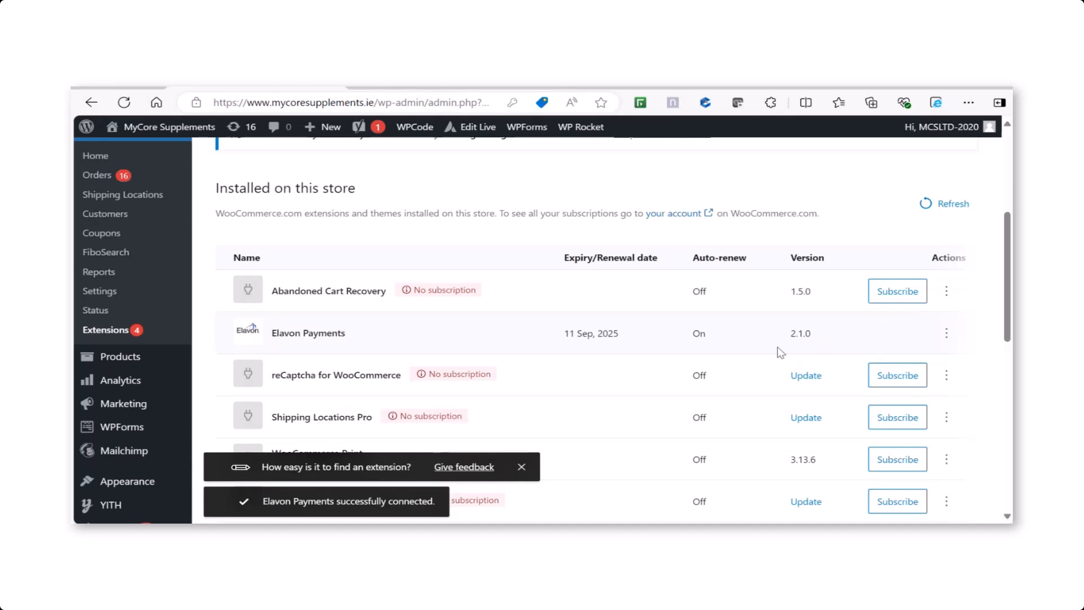
Step: Open the settings of the WooCommerce Elavon Payment Gateway from the installed plugins
scroll(1010, 328, down, 2)
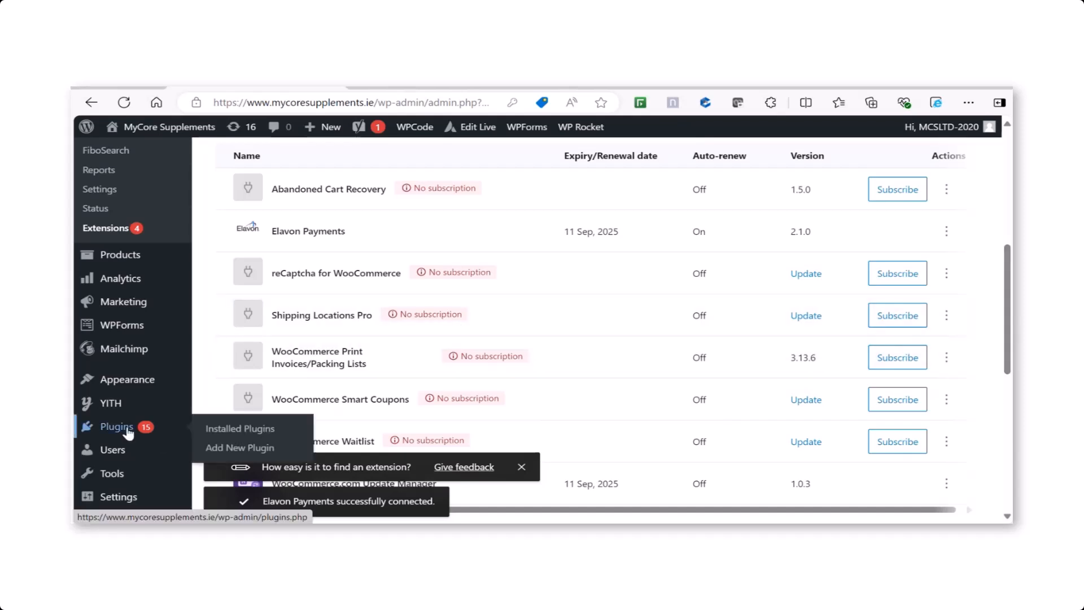
click(128, 432)
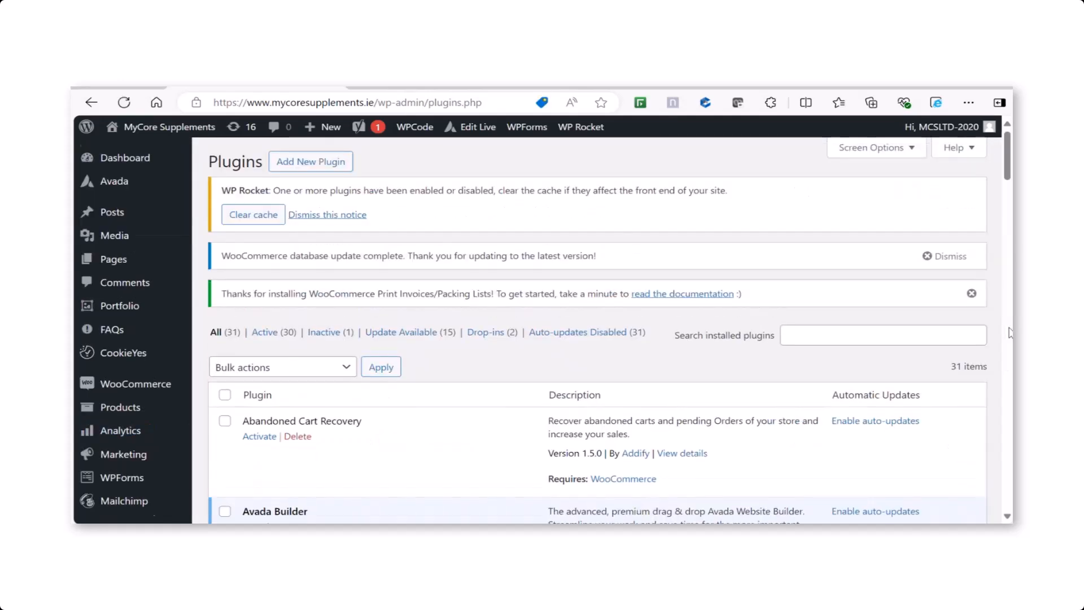
scroll(1009, 332, down, 15)
scroll(1009, 332, down, 12)
scroll(1010, 332, down, 5)
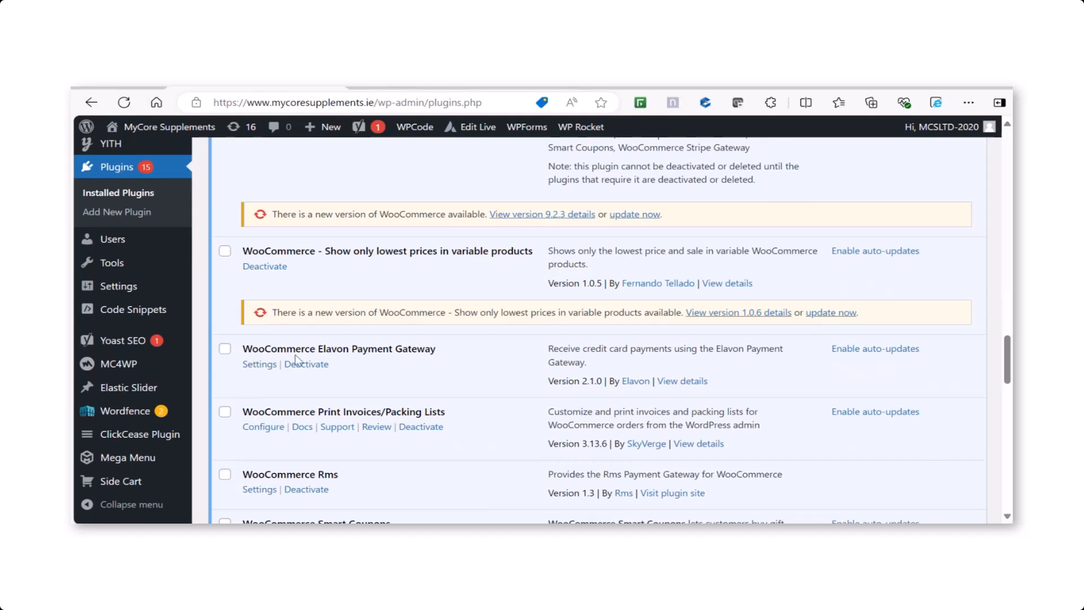
click(262, 368)
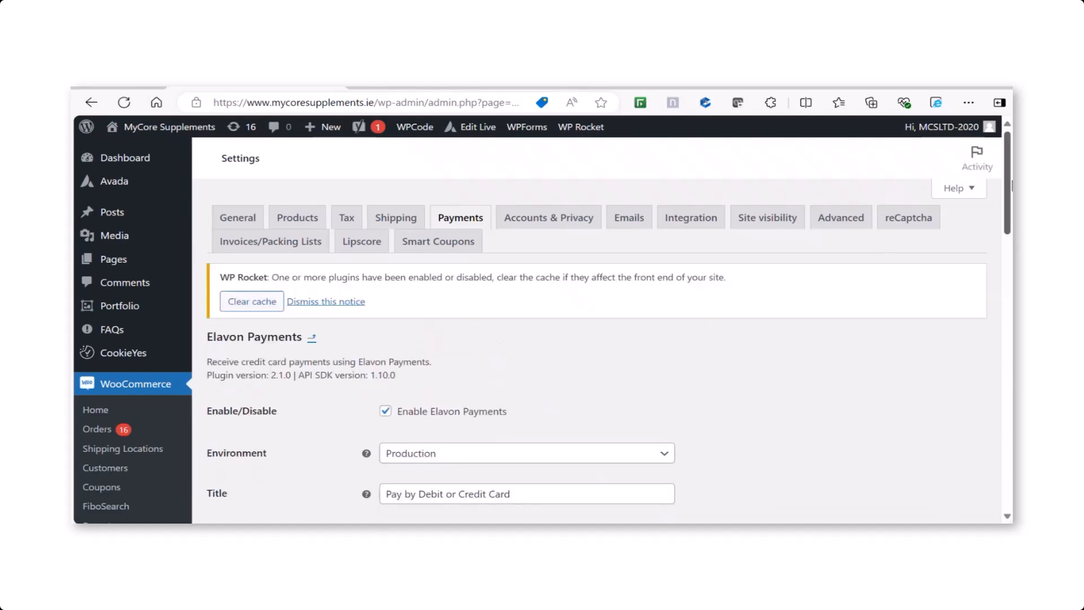
Step: Select Production as the Elavon Payments environment
drag(1011, 186, 1011, 269)
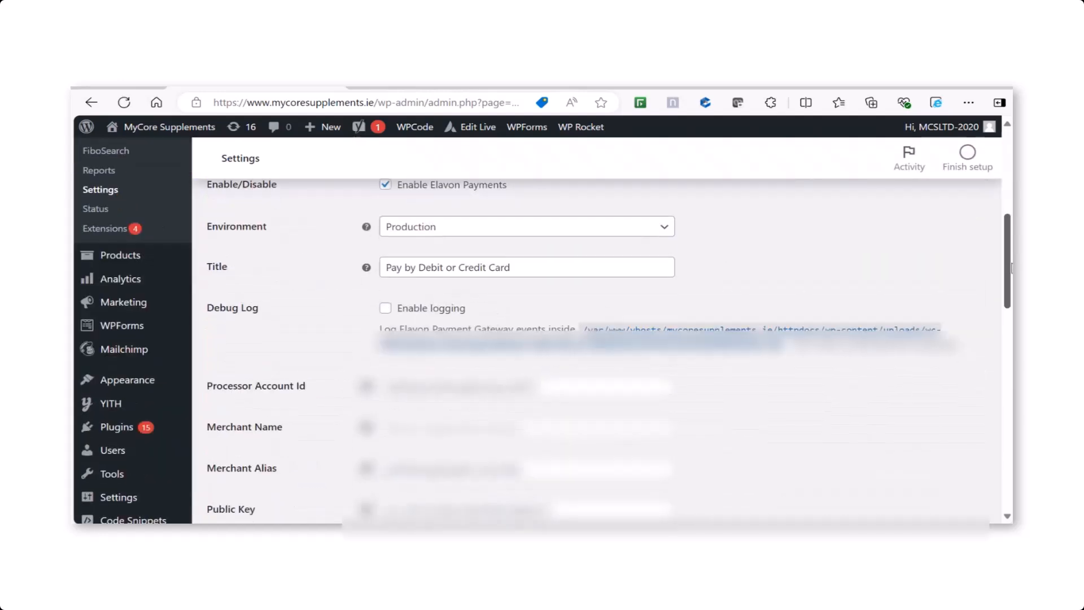
click(522, 231)
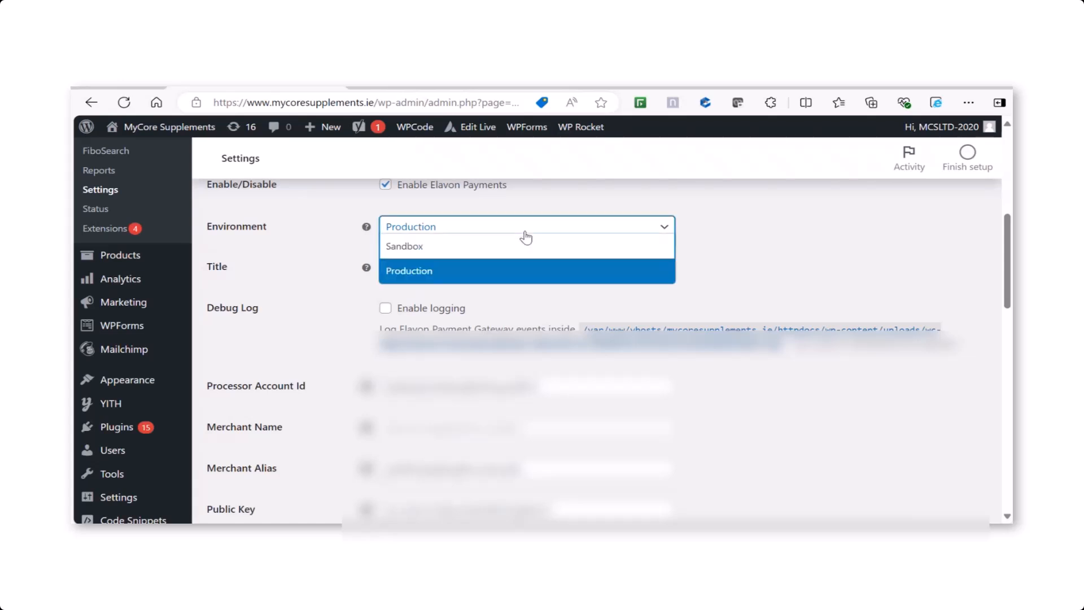
click(448, 270)
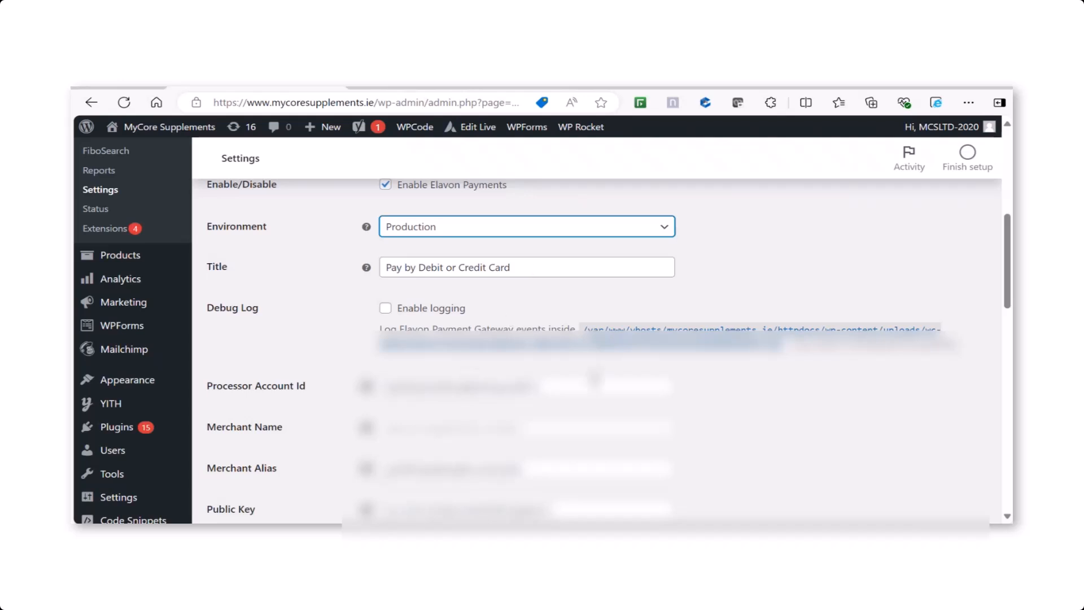
Step: Review the remaining Elavon Payments settings, including merchant credentials, integration option, saved payment methods, subscriptions, dynamic descriptor and proxy
drag(1003, 276, 891, 312)
click(573, 294)
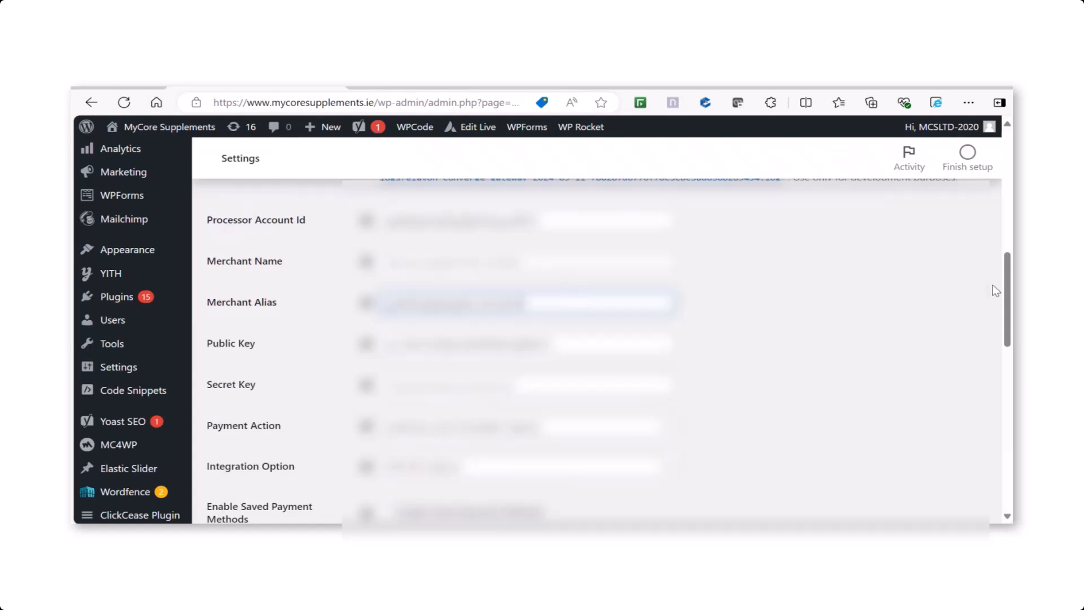
drag(1004, 298, 981, 476)
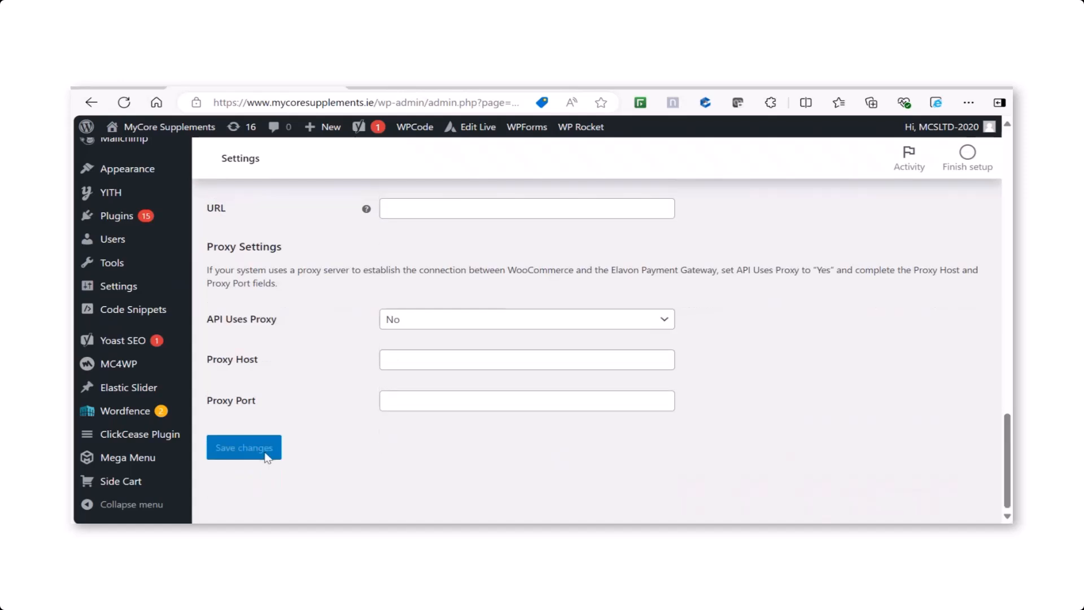
drag(1007, 453, 1009, 353)
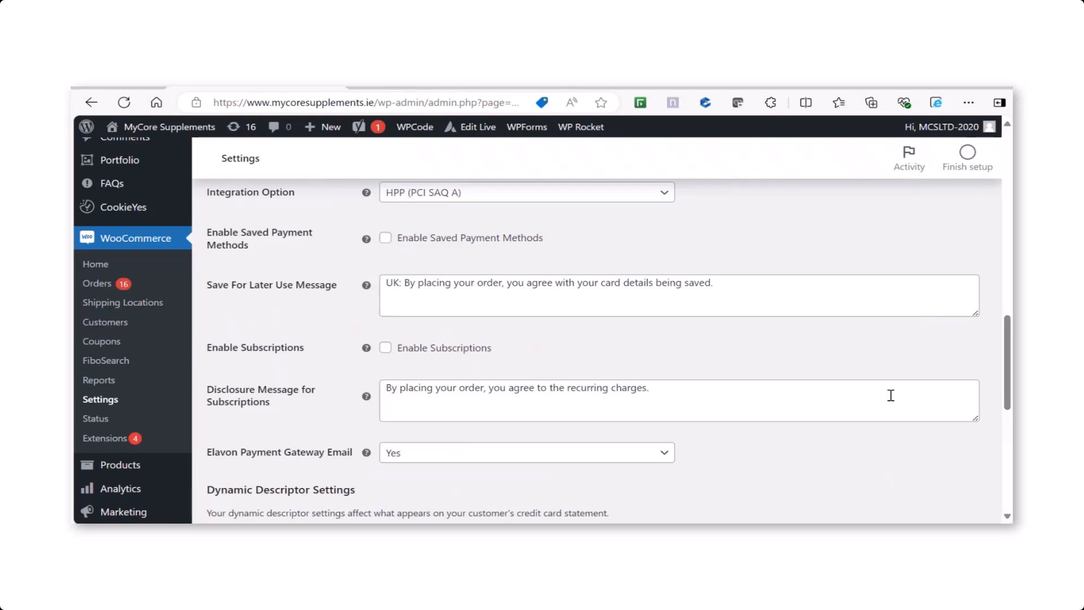
drag(1006, 402, 1007, 458)
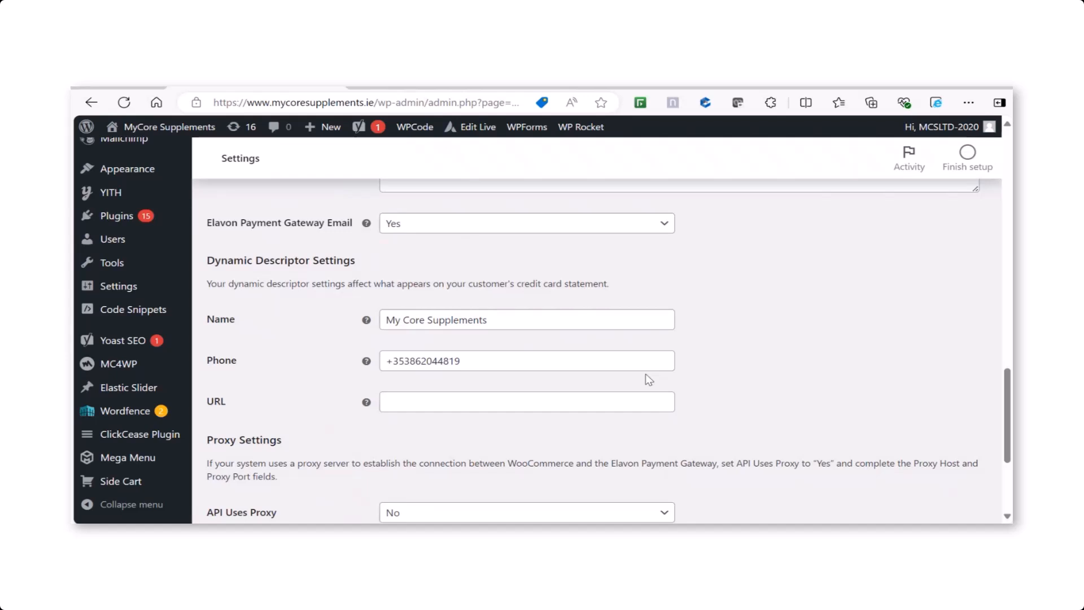
drag(1007, 414, 1001, 182)
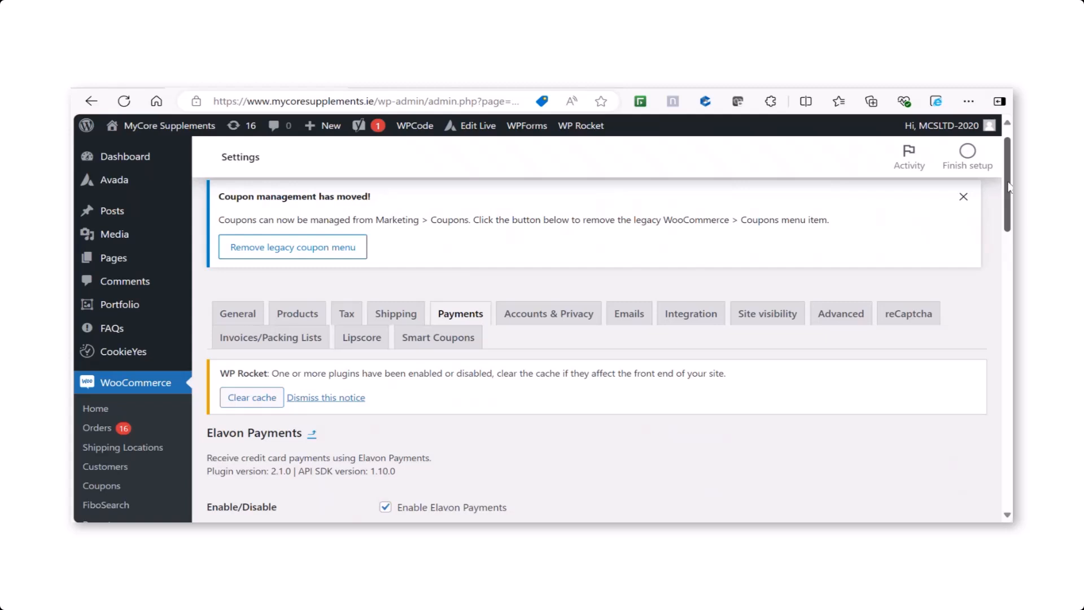
drag(1008, 187, 1009, 229)
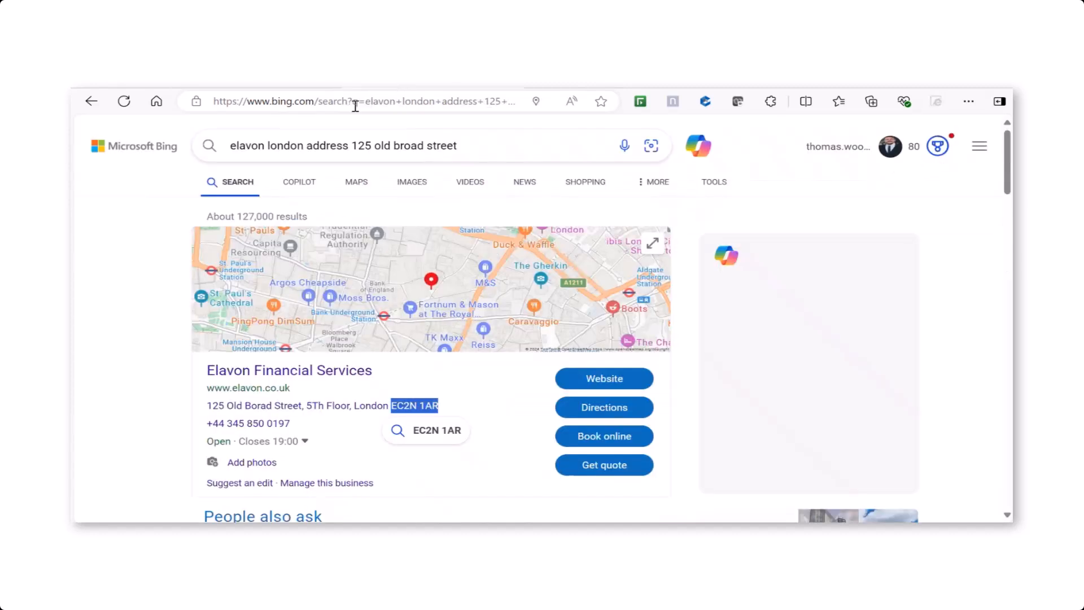
click(356, 103)
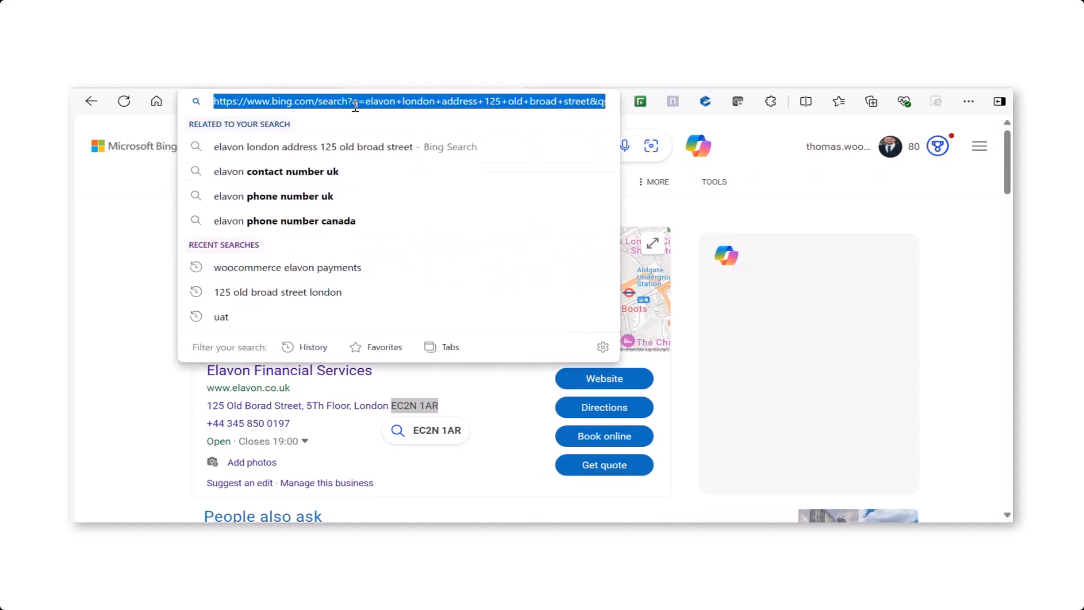
text(www.mycoresupplements.ie)
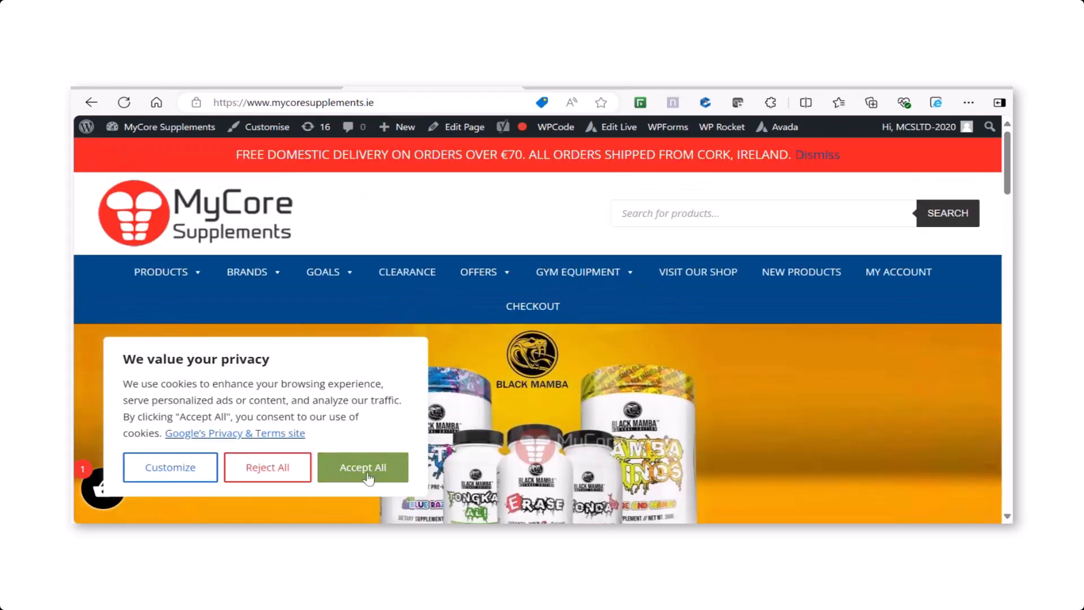
click(368, 477)
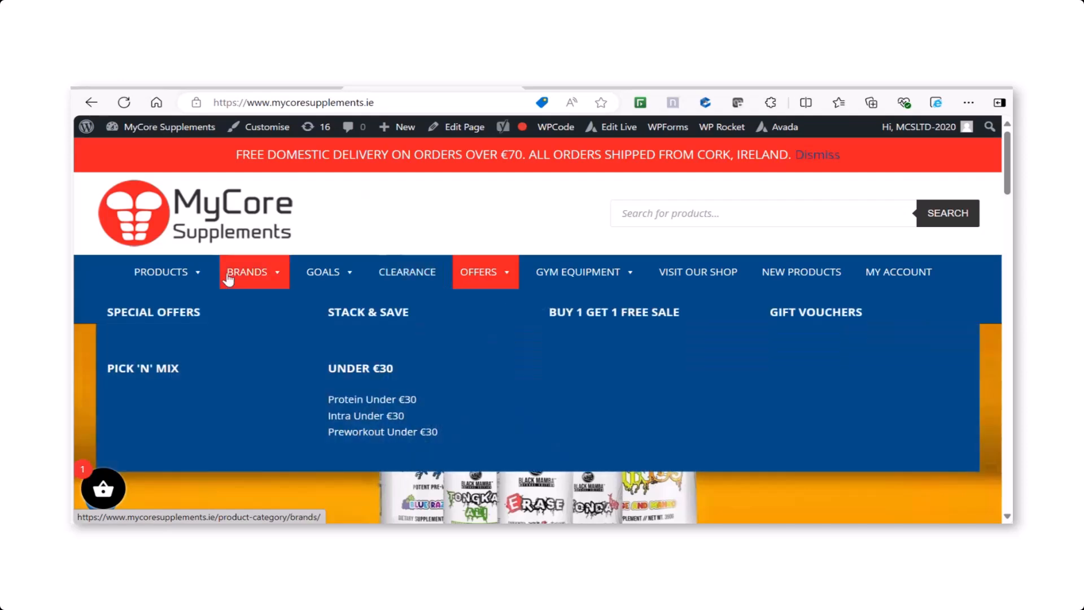
Step: Open the Accessories product category and add the Applied Nutrition ABE 2.5 Litre Water Jug to the basket
mouse_move(184, 276)
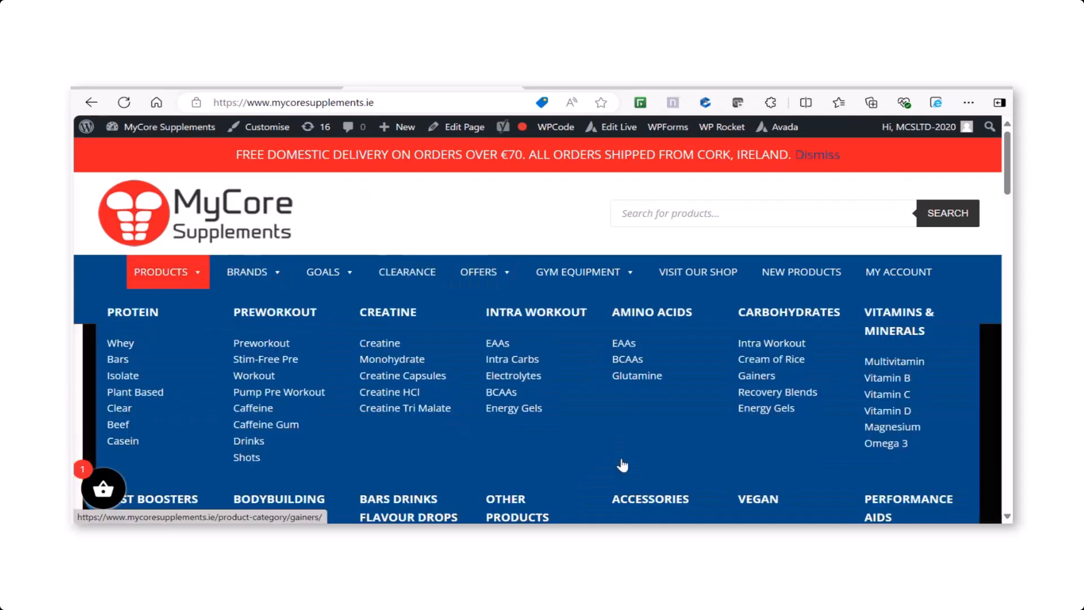
click(651, 505)
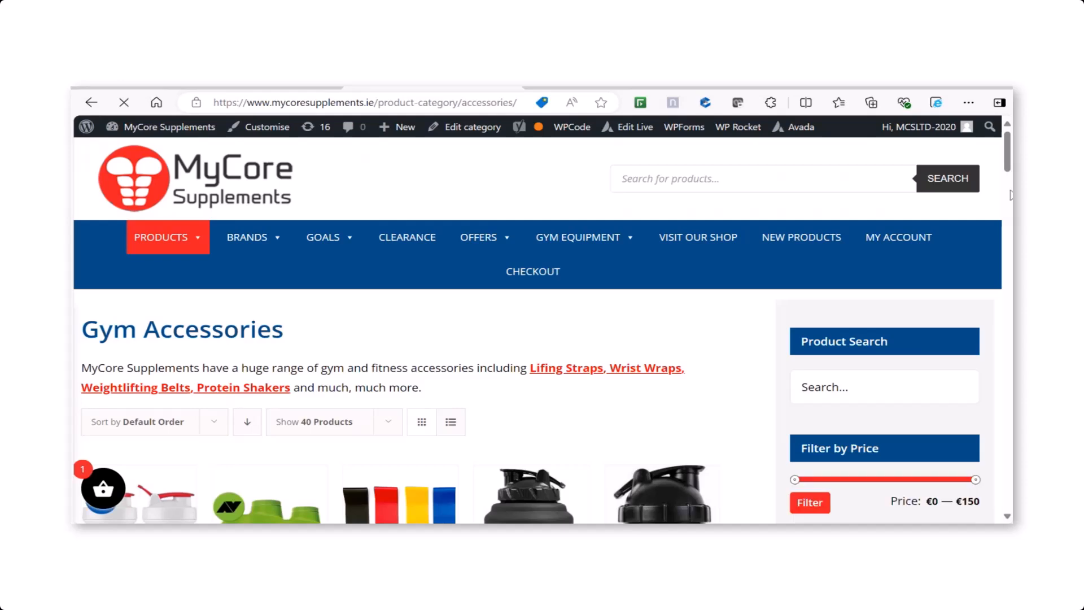
scroll(302, 418, down, 5)
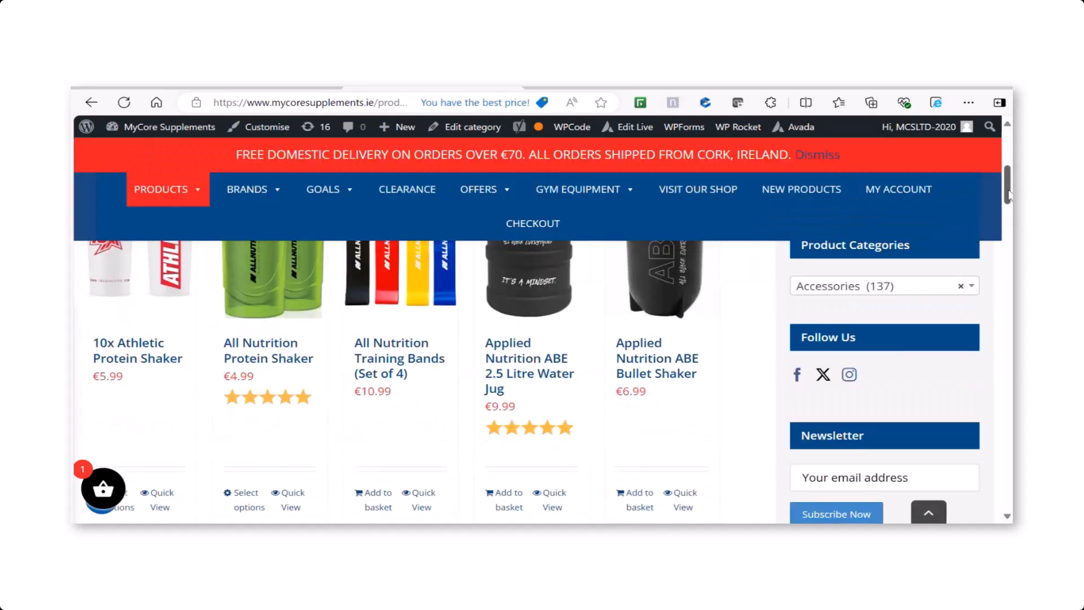
drag(1009, 195, 1009, 205)
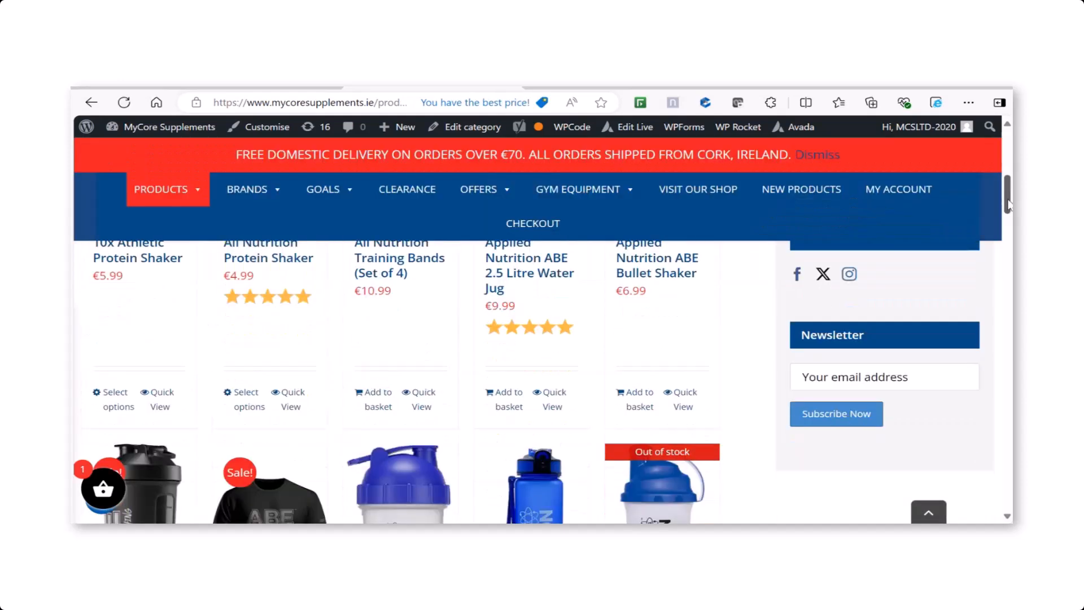
click(505, 410)
Step: Go to the checkout, choose Pay by Debit or Credit Card with the terms and conditions accepted, and place the order
click(207, 499)
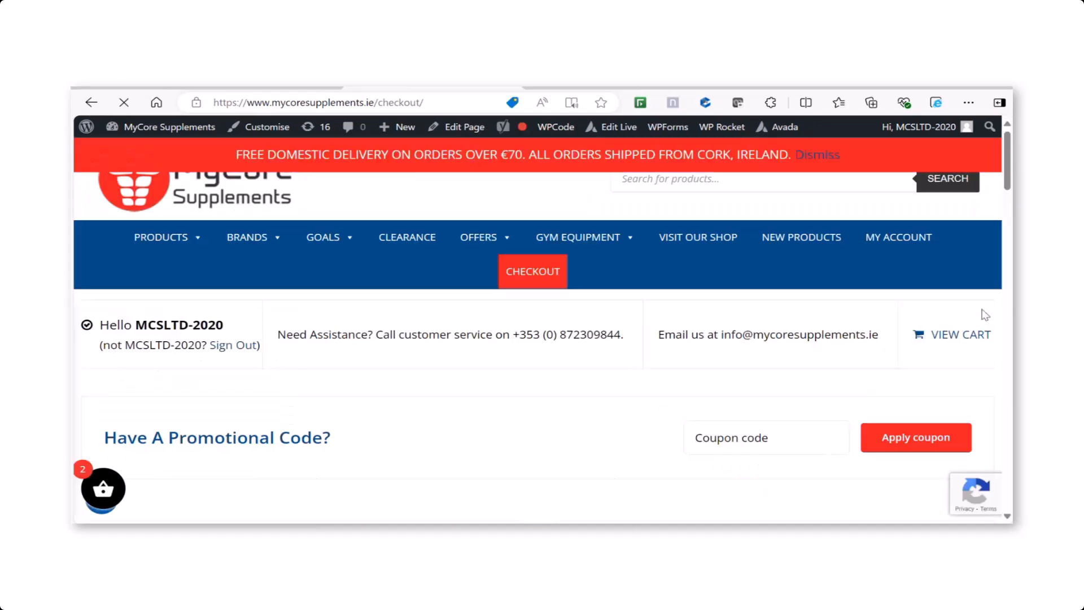
drag(1009, 177, 1006, 437)
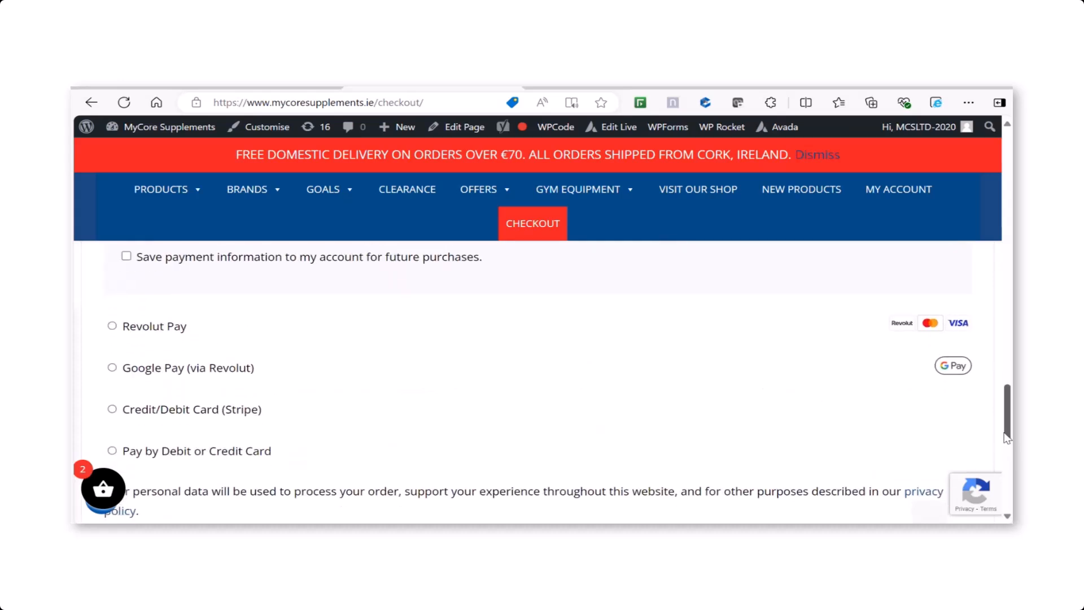
scroll(1006, 437, down, 1)
scroll(1009, 416, down, 2)
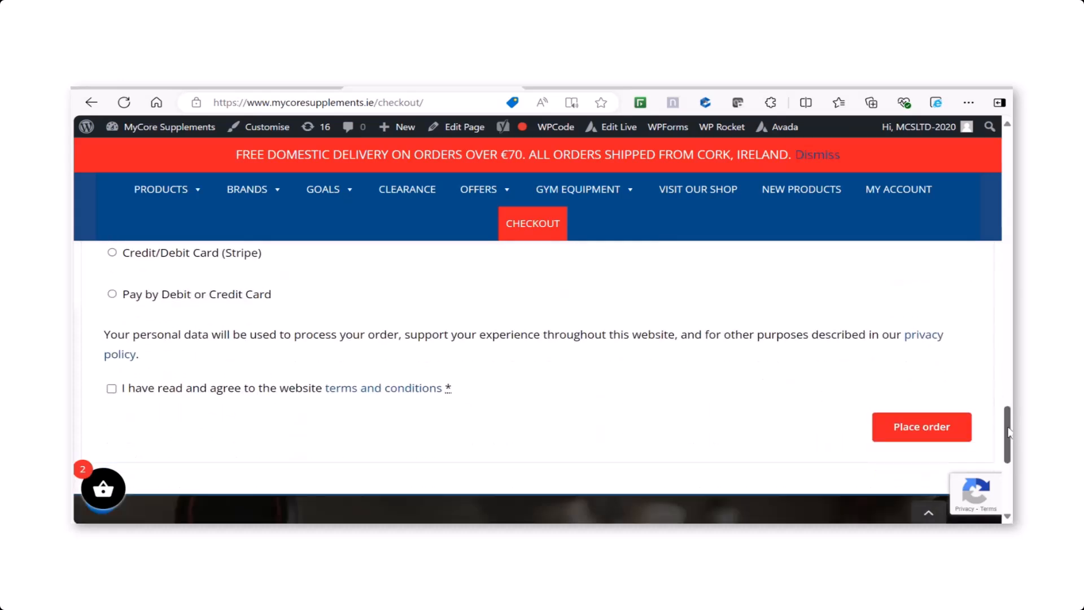
click(113, 294)
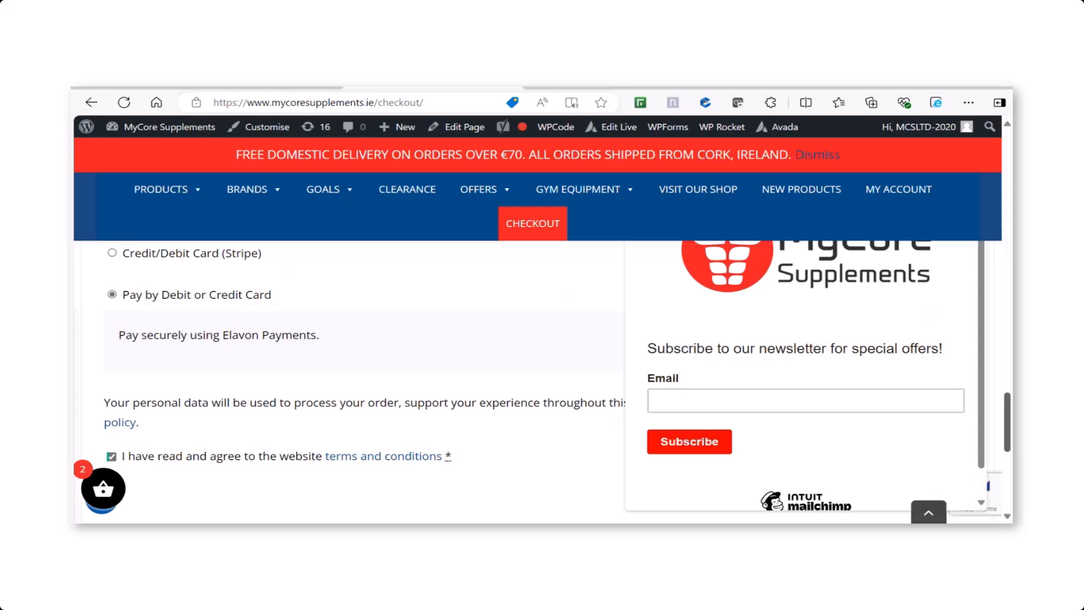
mouse_move(1006, 402)
mouse_down()
mouse_move(1004, 424)
mouse_move(999, 364)
mouse_move(1000, 406)
mouse_up()
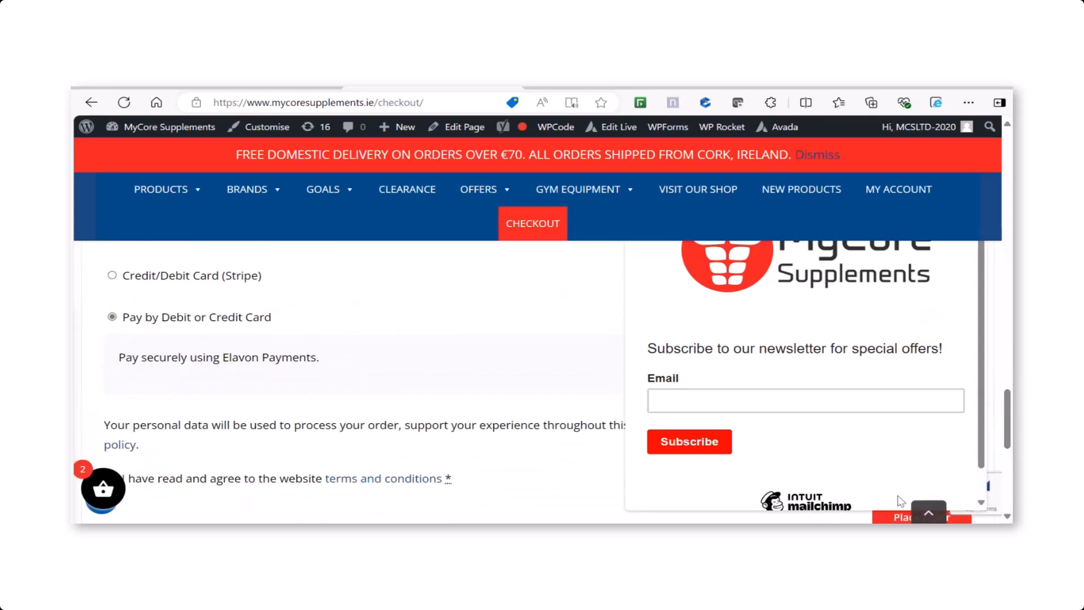
click(894, 517)
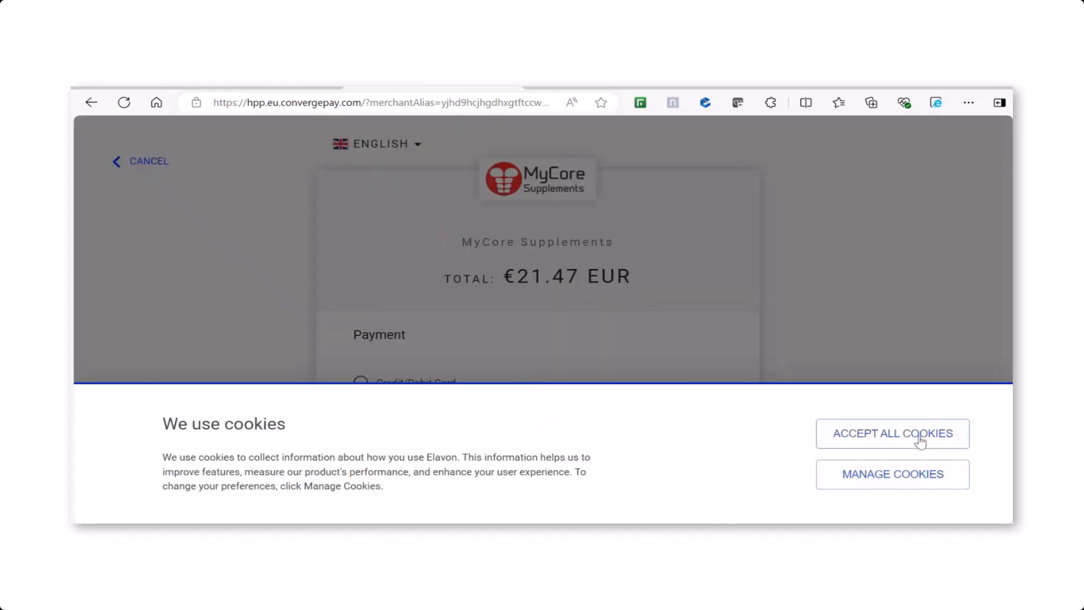
Step: Accept all cookies on the hosted payment page and choose Credit/Debit Card as the payment method
click(920, 440)
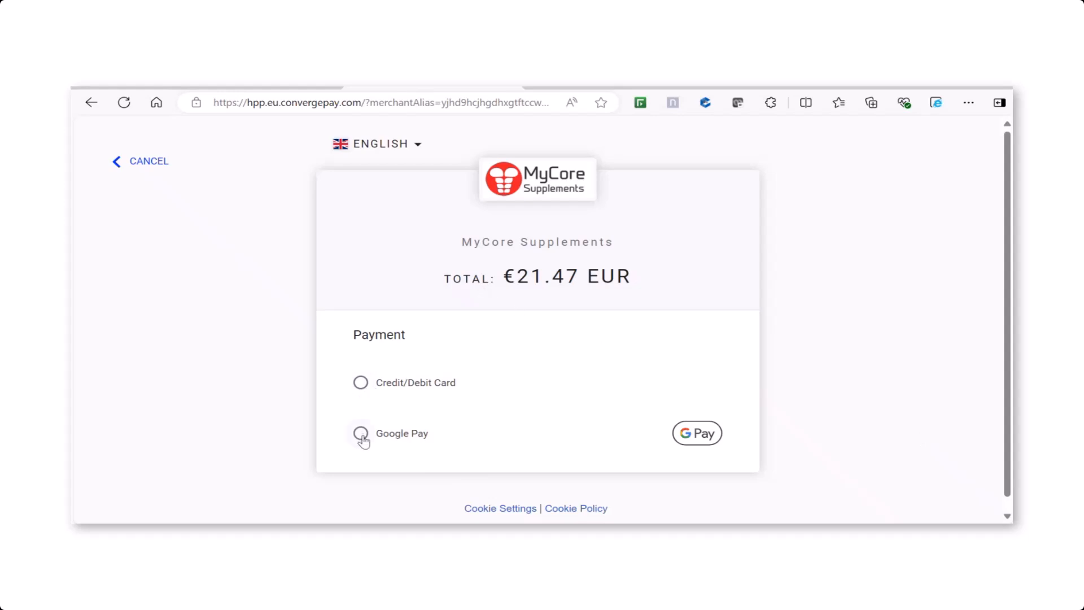
click(361, 384)
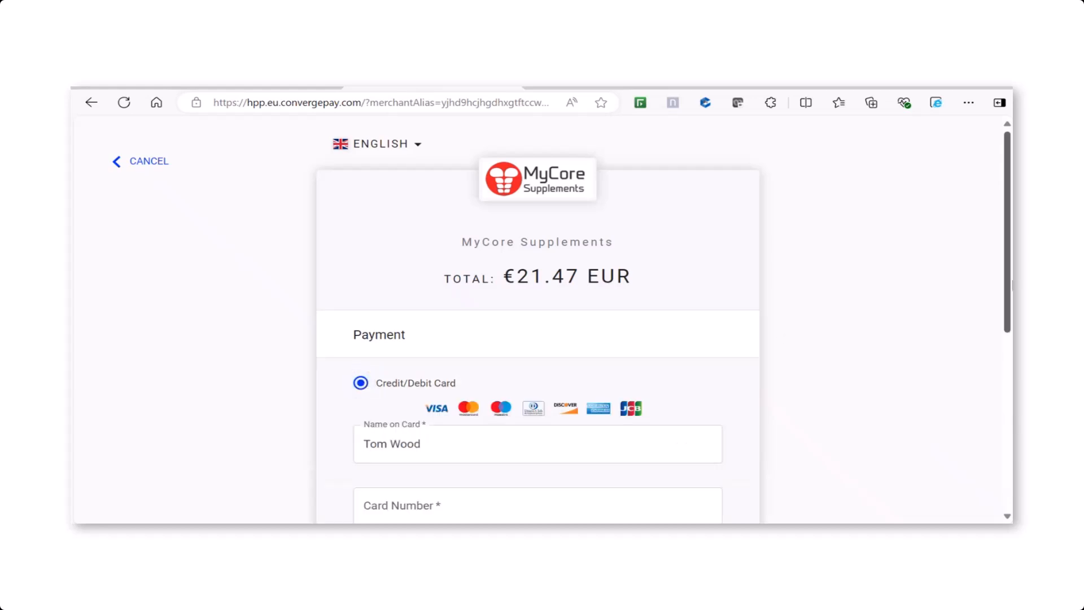
drag(1008, 289, 1002, 246)
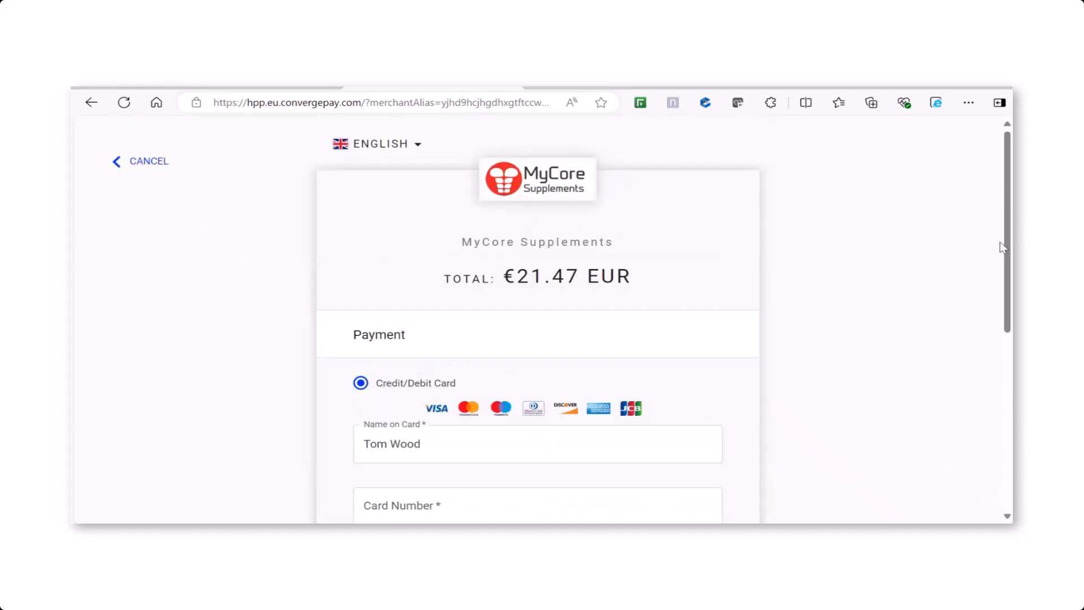